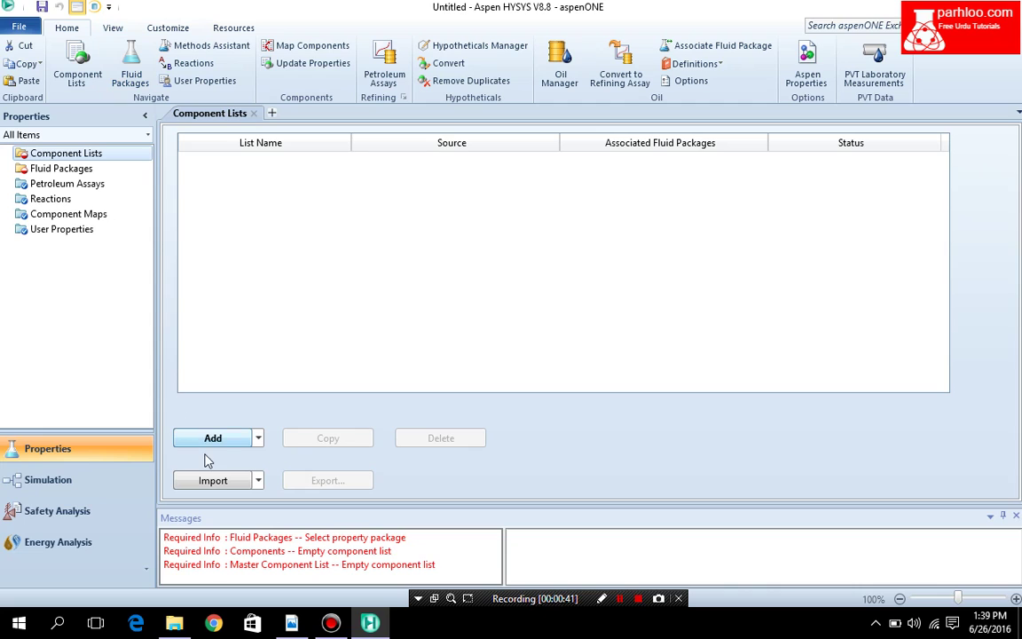
# Create a component list containing the pure components methane, ethane and propane.
pyautogui.click(199, 440)
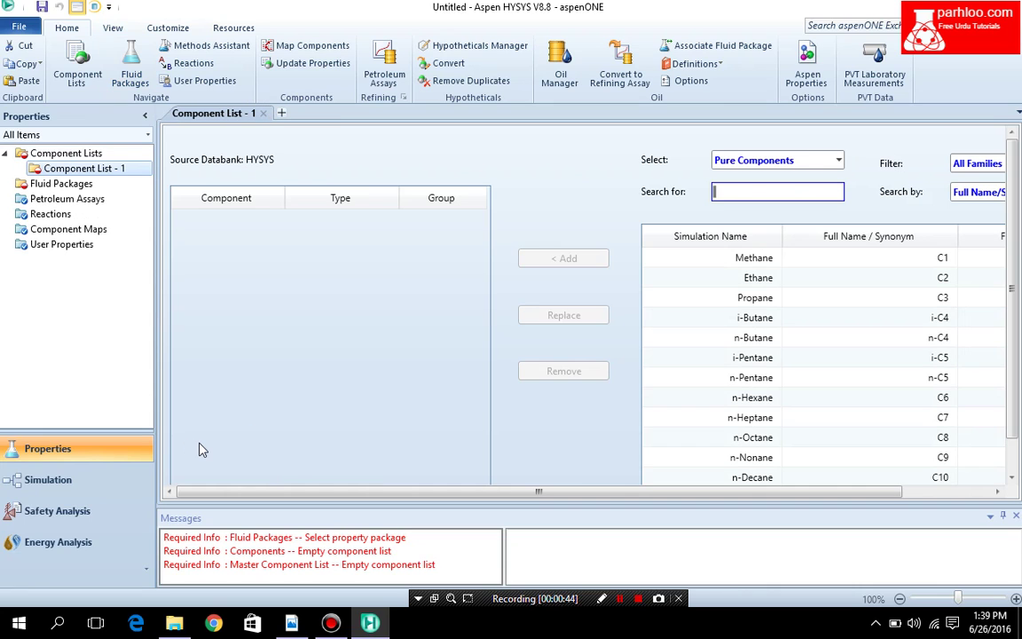
pyautogui.doubleClick(709, 257)
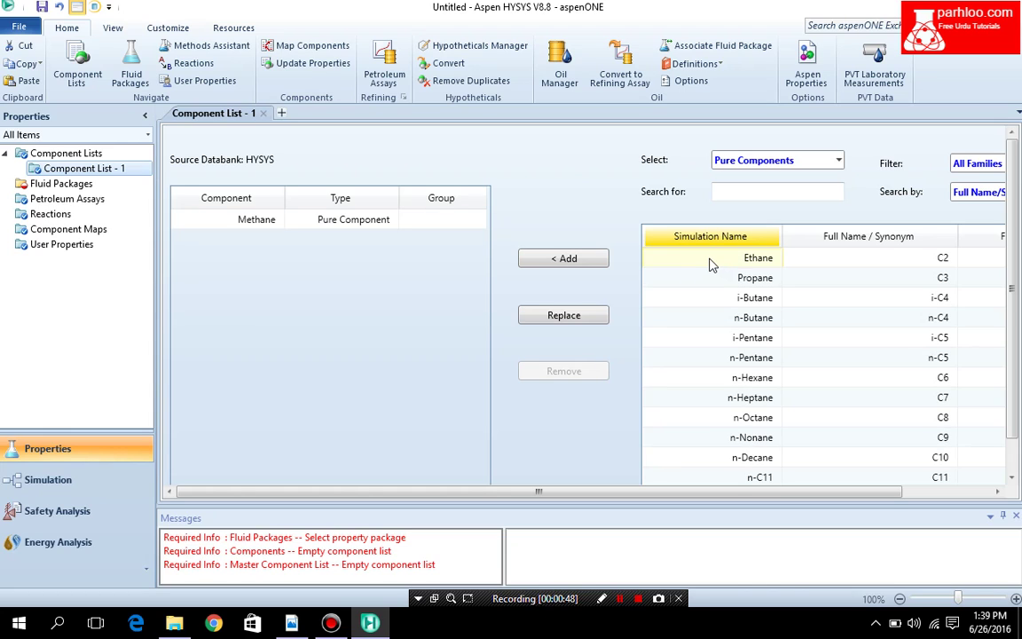
pyautogui.doubleClick(710, 258)
pyautogui.doubleClick(710, 258)
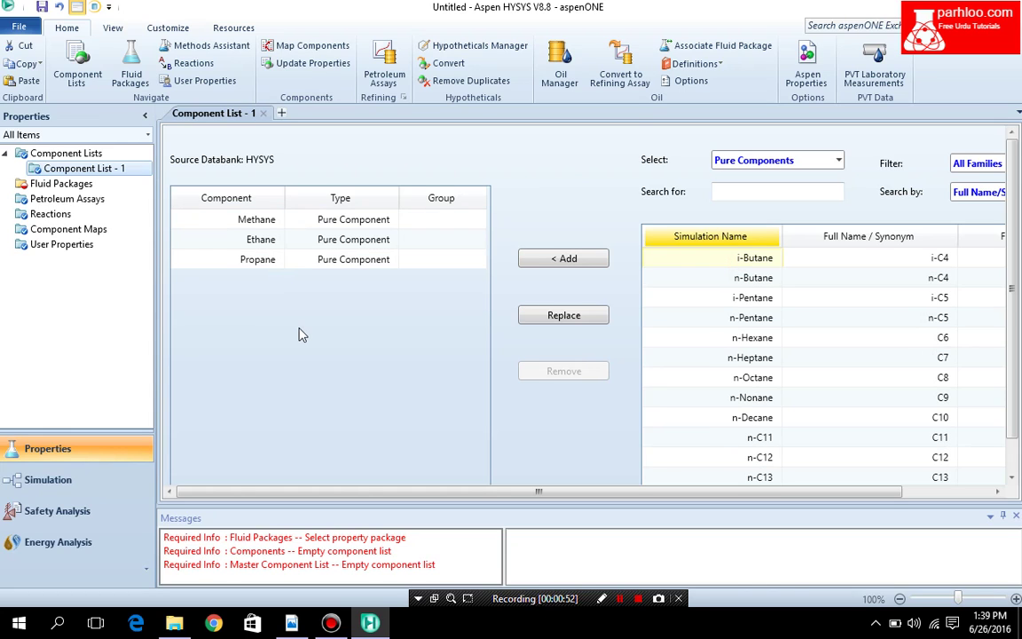
# Add a fluid package that uses the Peng-Robinson property package.
pyautogui.click(77, 185)
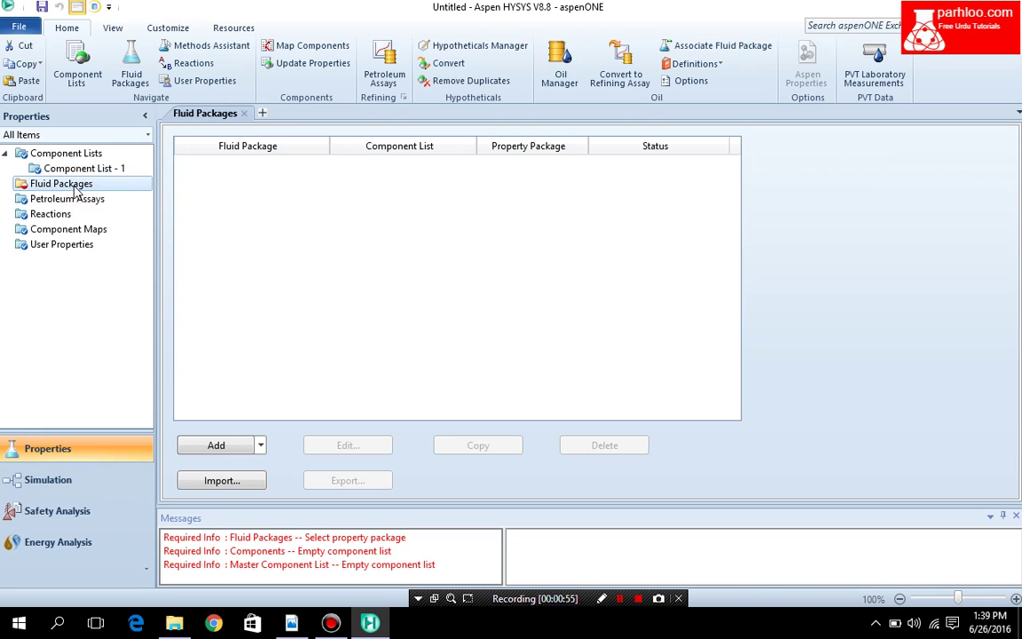
pyautogui.click(202, 445)
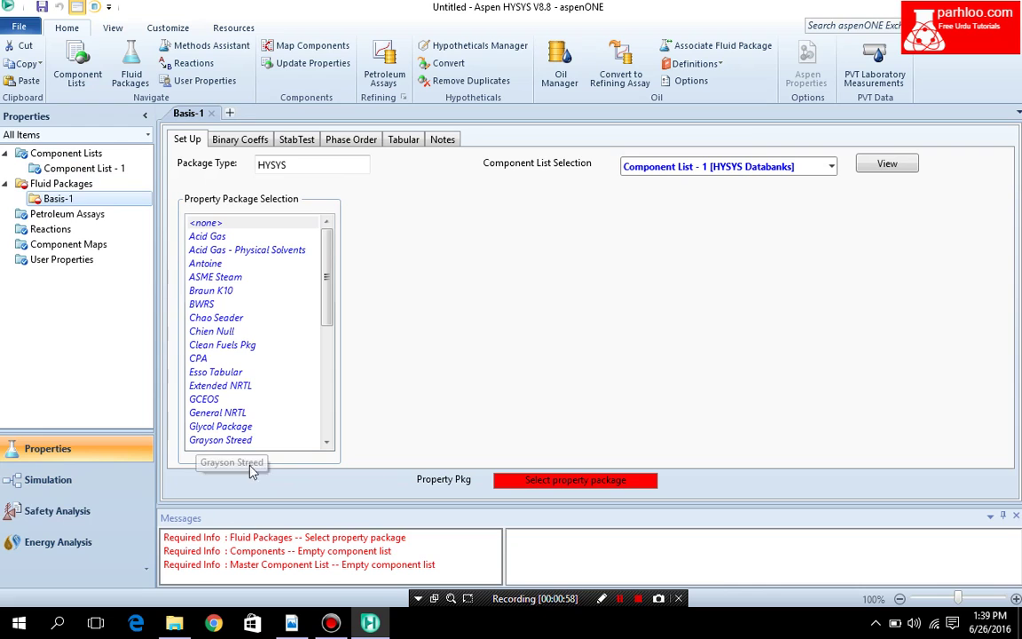
pyautogui.click(327, 441)
pyautogui.moveTo(327, 442); pyautogui.dragTo(327, 442)
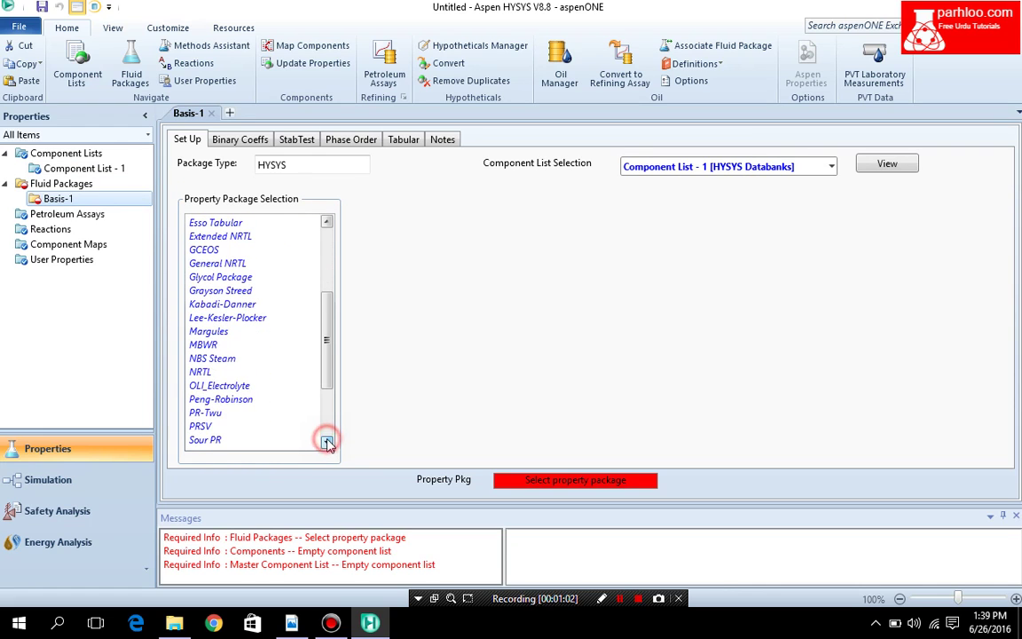
pyautogui.click(227, 401)
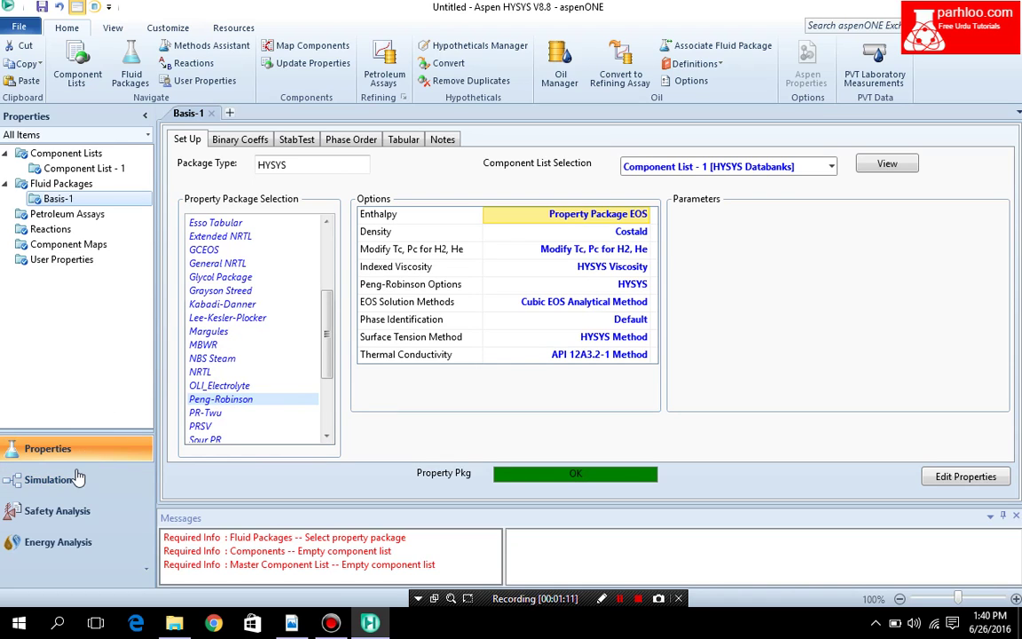
# Switch to the simulation environment and place a material stream on the flowsheet.
pyautogui.click(44, 480)
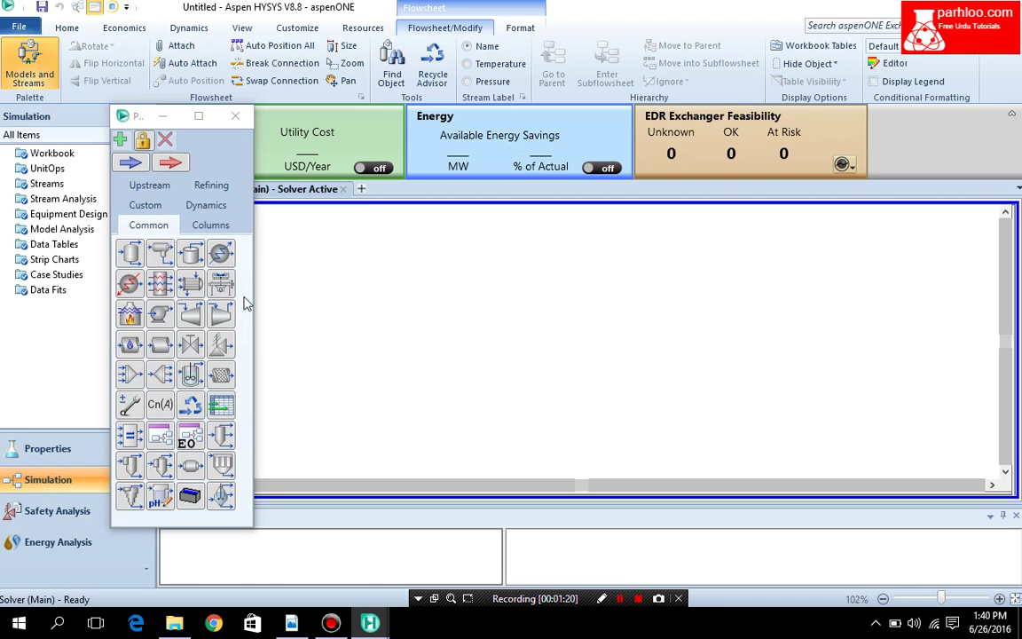
pyautogui.click(133, 165)
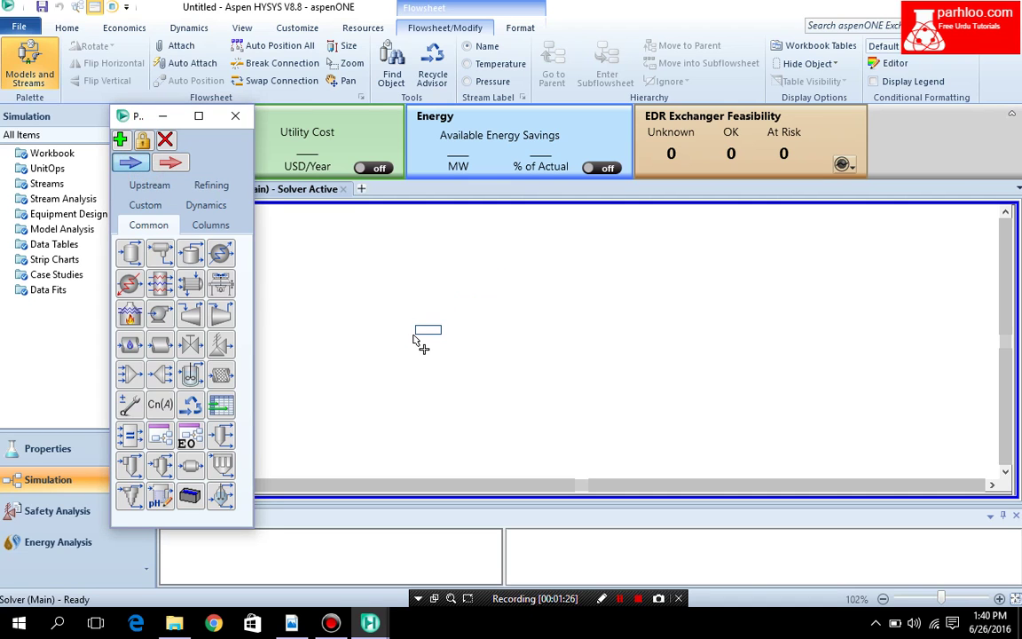
pyautogui.click(419, 337)
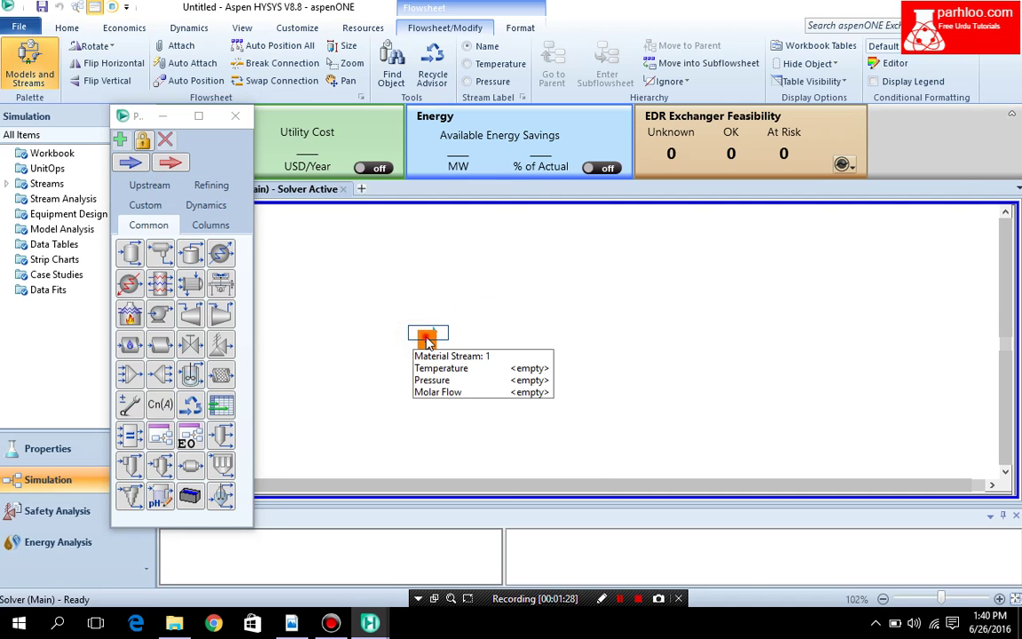
# Open the new material stream and rename it as input.
pyautogui.doubleClick(425, 338)
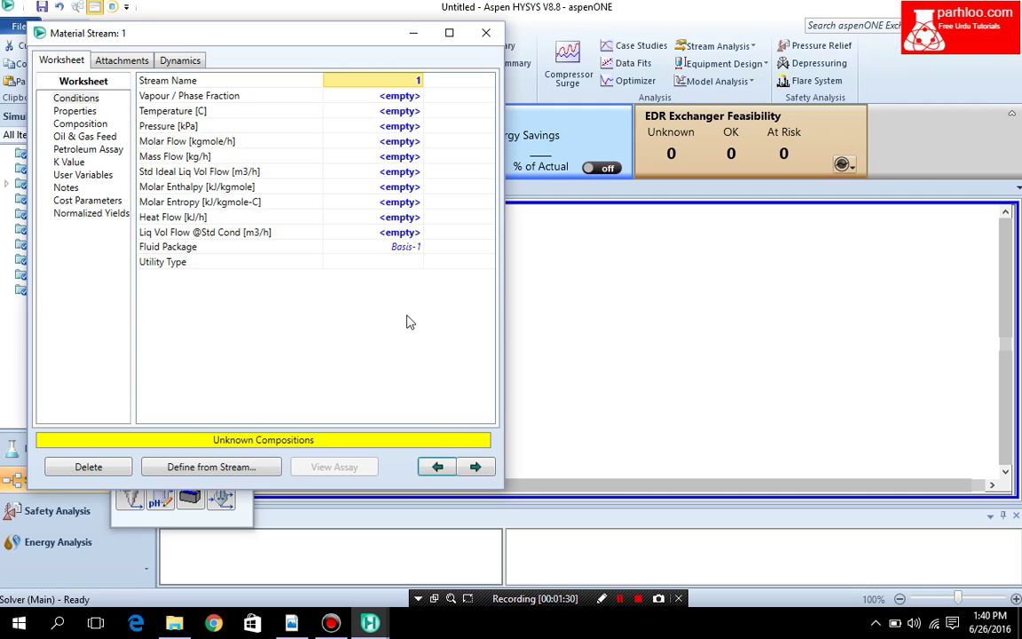
pyautogui.click(387, 81)
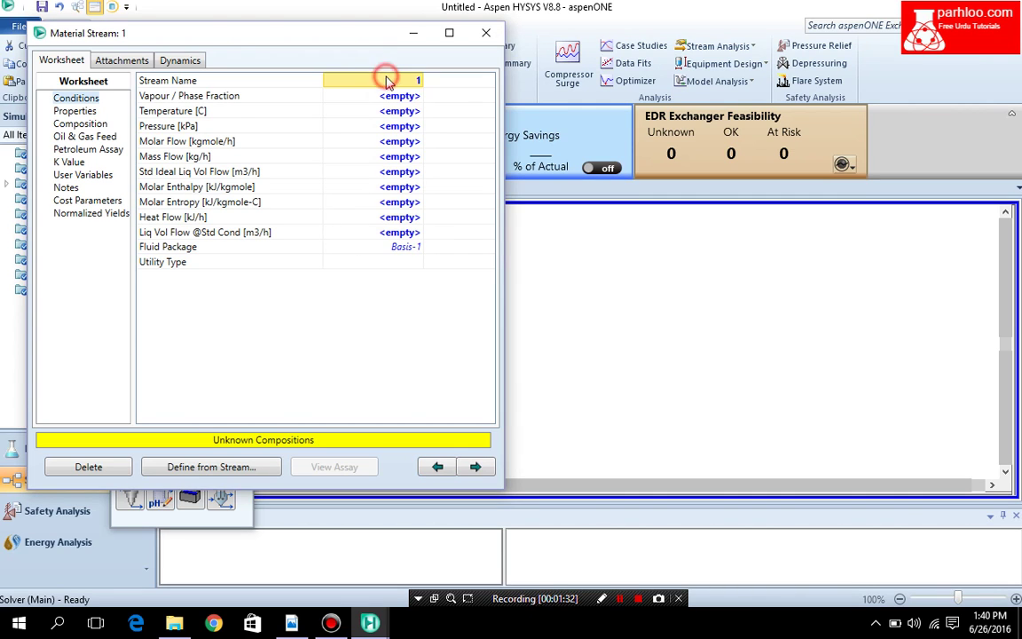
pyautogui.write('inp')
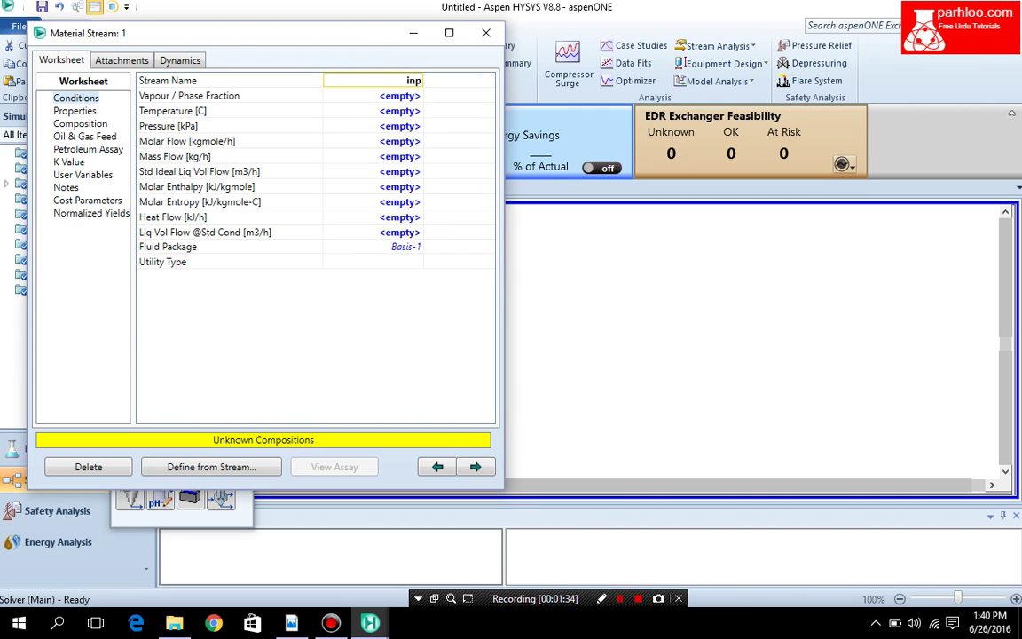
pyautogui.write('ut')
pyautogui.press('Return')
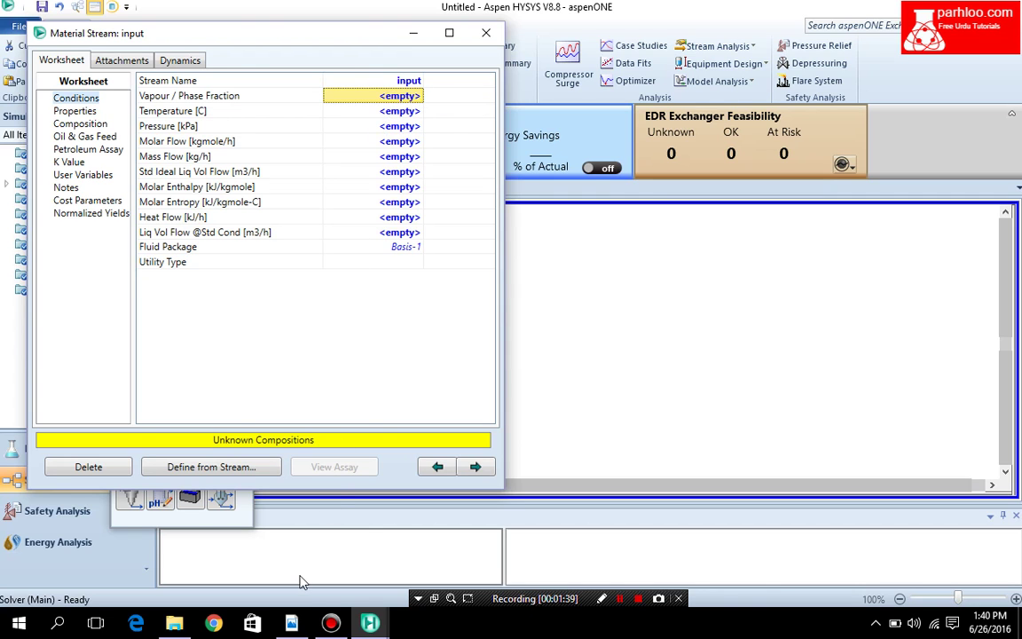
# Check the expander problem statement in Aspen-HYSYS.pdf and set the input stream's temperature to 25 C.
pyautogui.moveTo(300, 629)
pyautogui.click(295, 548)
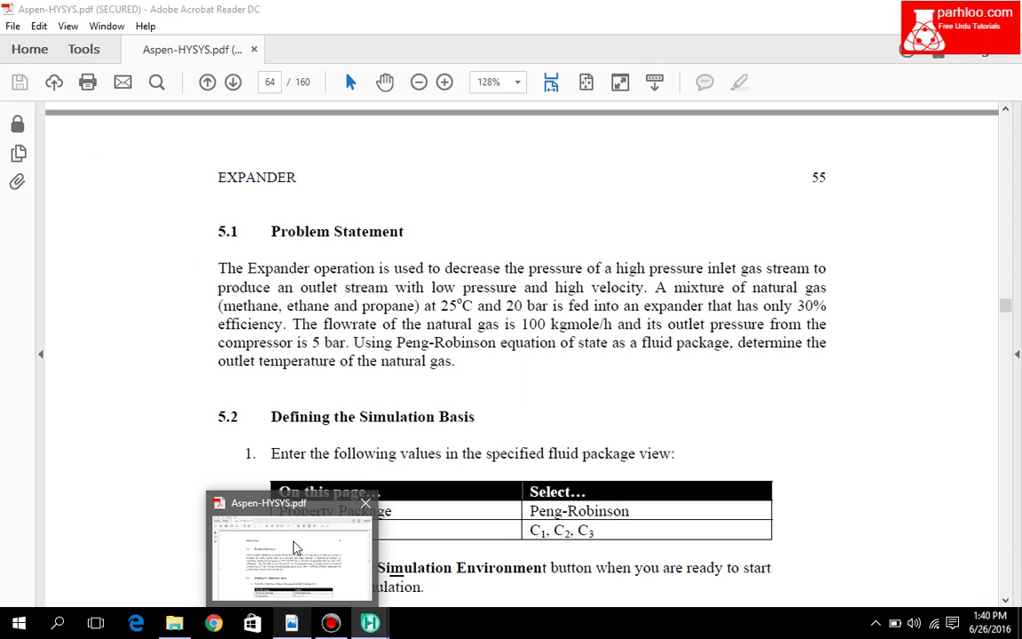
pyautogui.hotkey('alt', 'Tab')
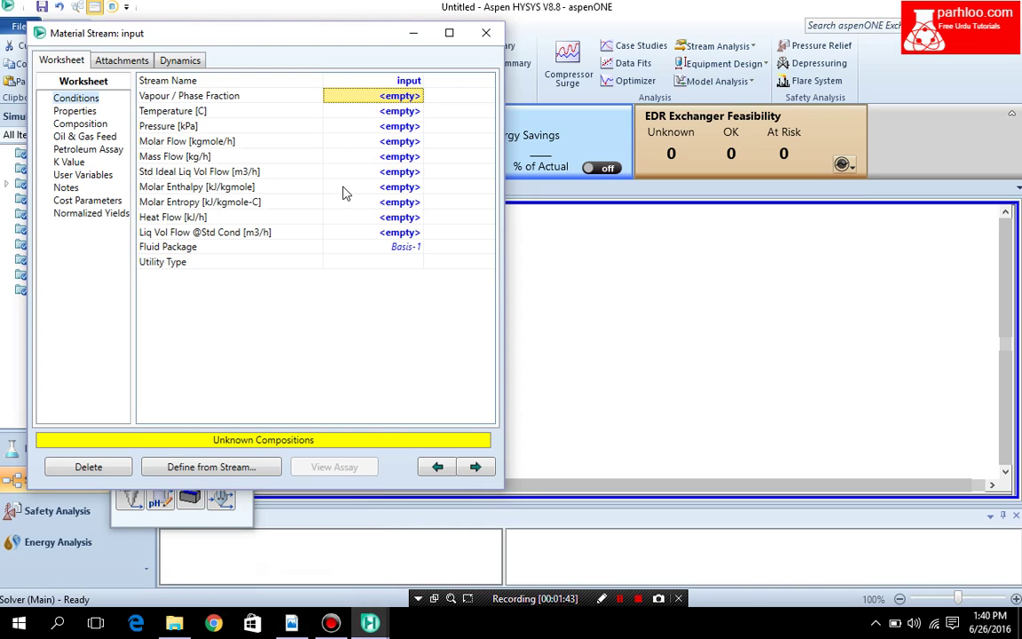
pyautogui.click(362, 112)
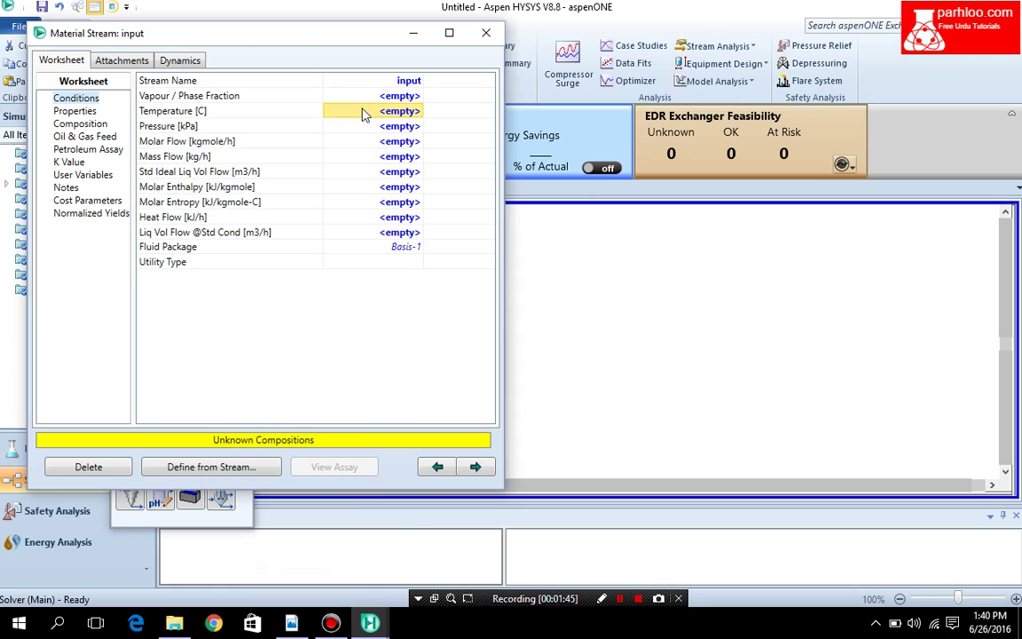
pyautogui.click(362, 112)
pyautogui.write('25')
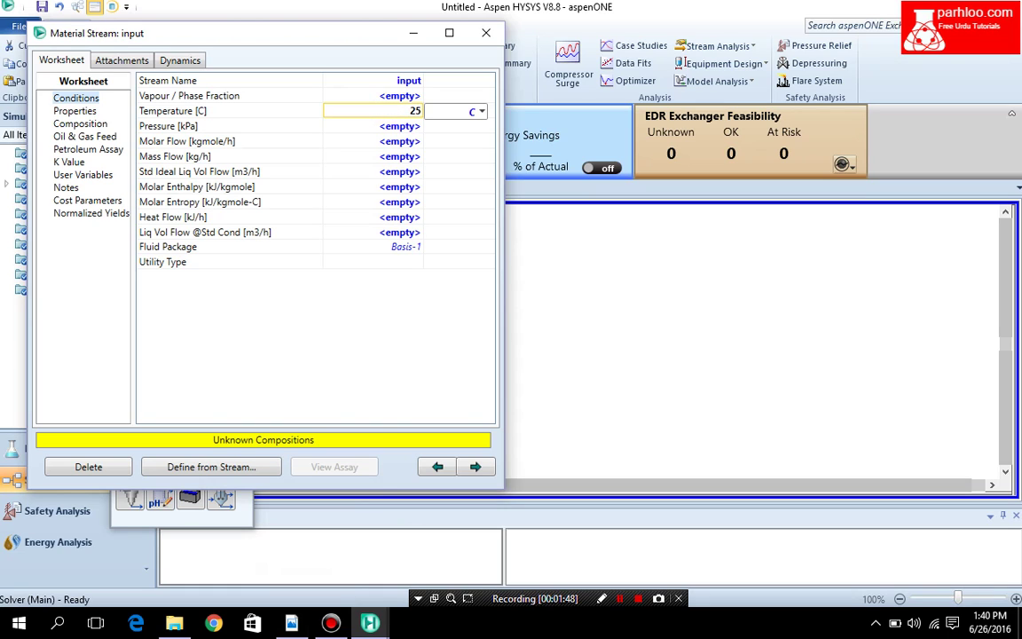
pyautogui.press('Return')
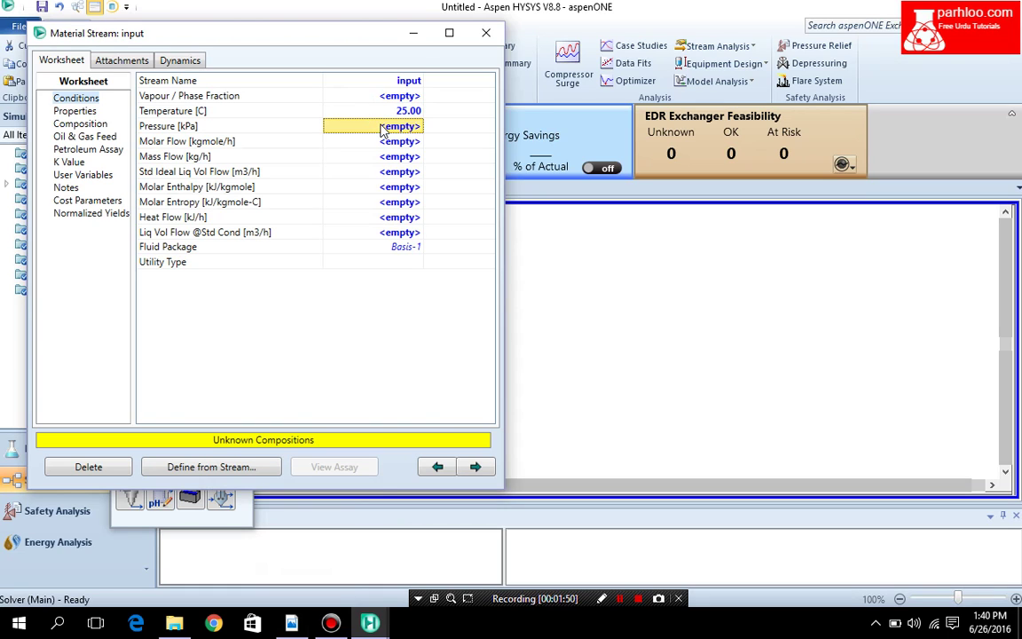
# Set the input stream's pressure to 20 bar and its molar flow to 100 kgmole/h.
pyautogui.write('20')
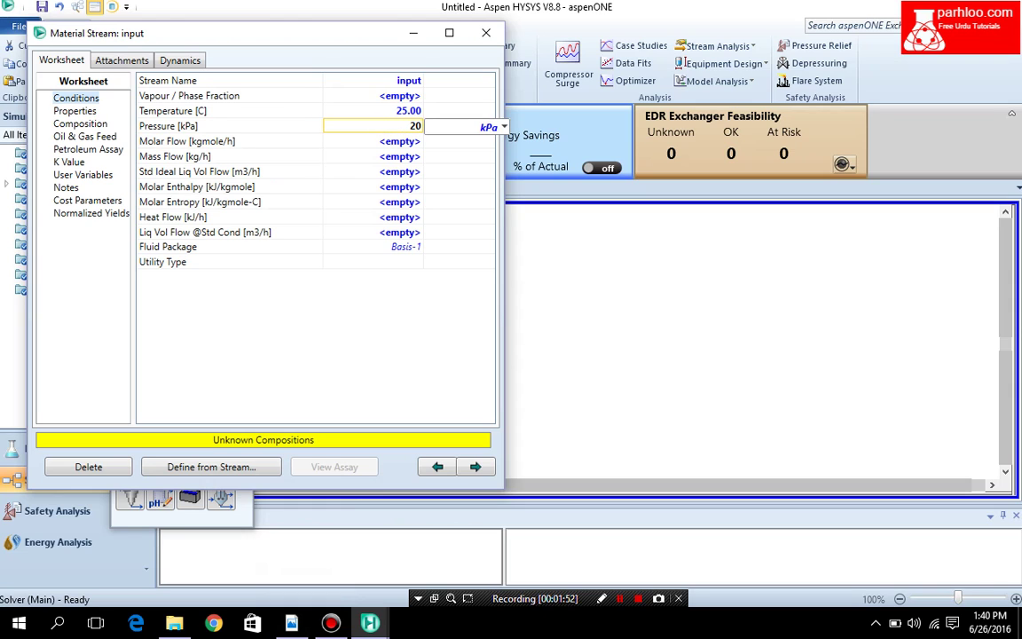
pyautogui.click(468, 128)
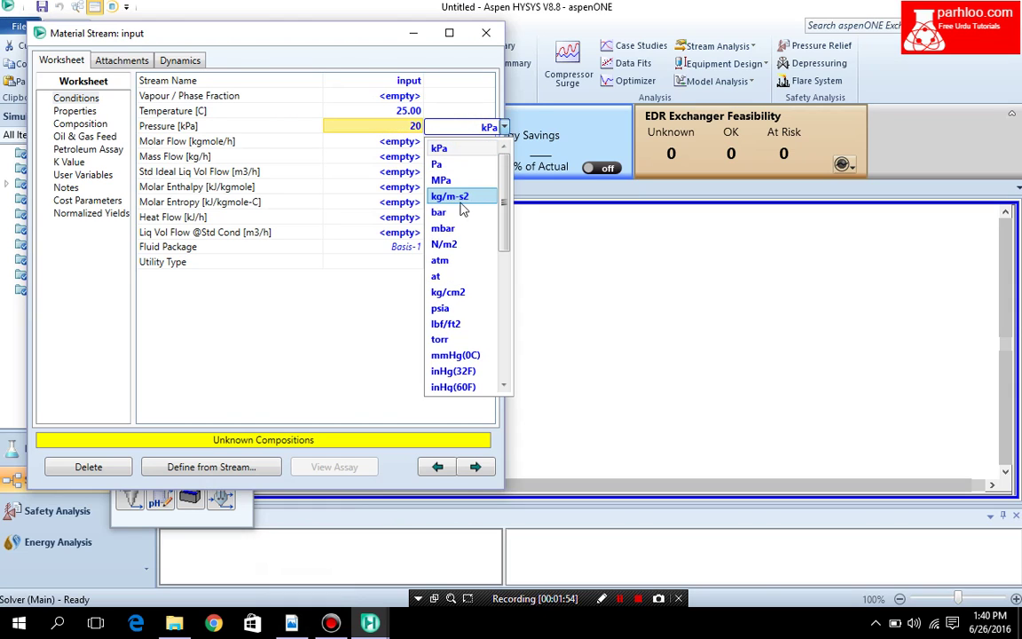
pyautogui.click(439, 212)
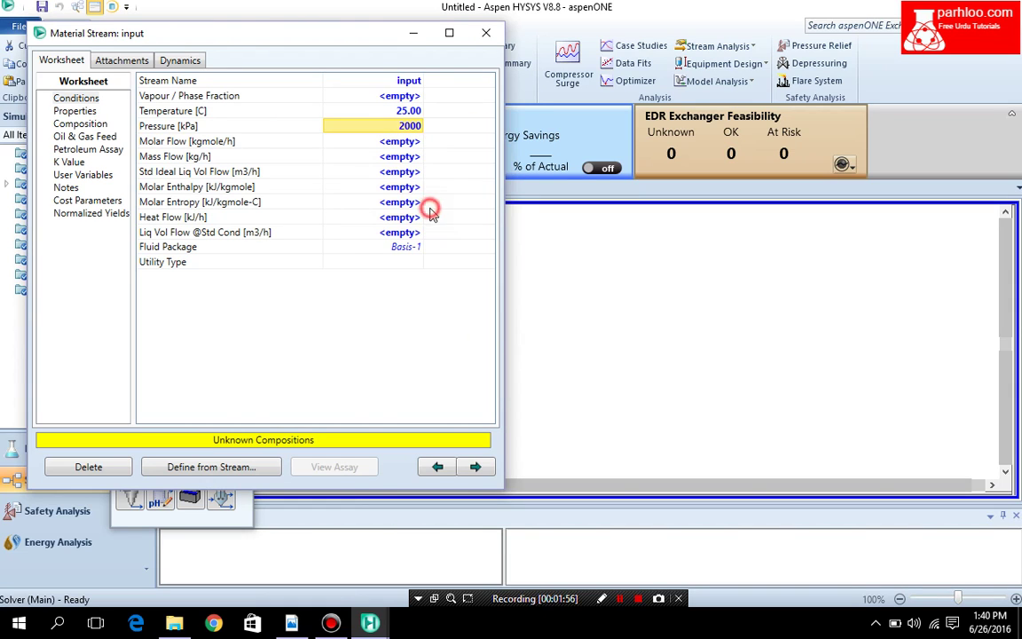
pyautogui.click(359, 142)
pyautogui.write('100')
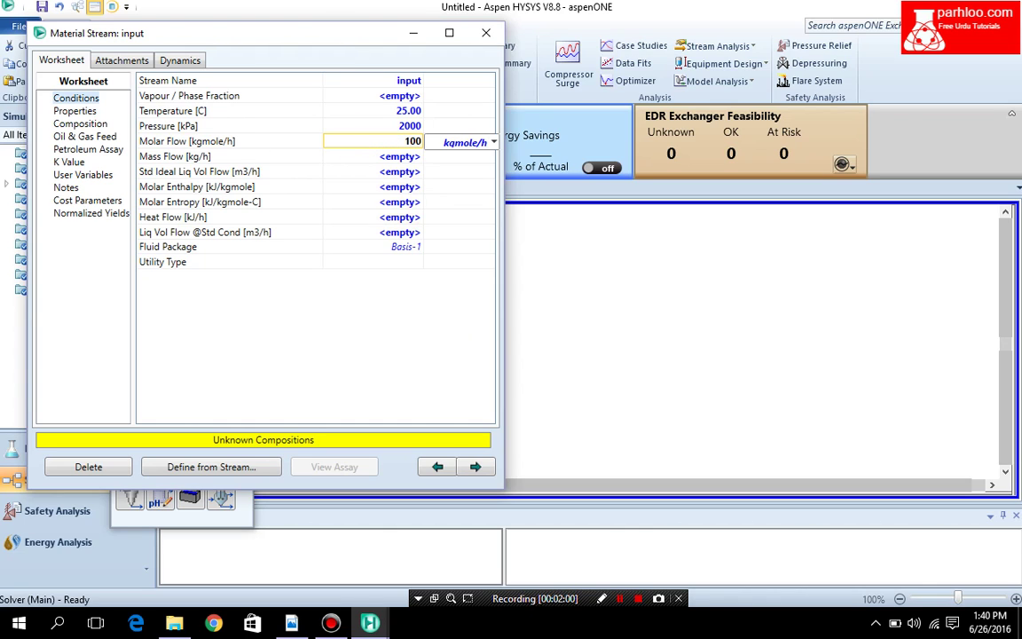
pyautogui.press('Return')
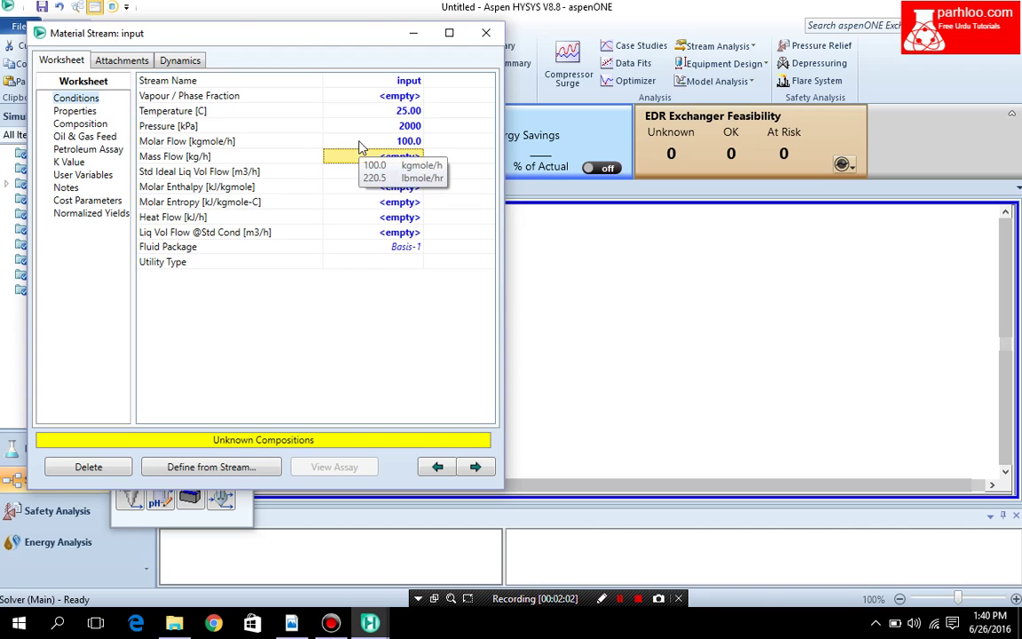
# Define the input stream's composition as mole fractions of 0.5 methane, 0.3 ethane and 0.2 propane, and close the stream window.
pyautogui.click(75, 126)
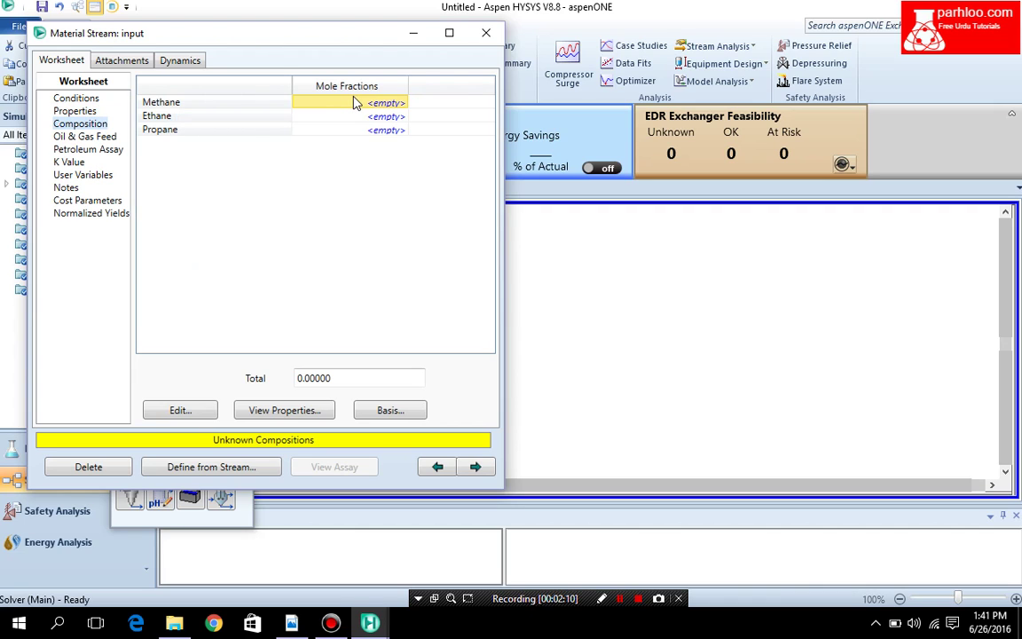
pyautogui.click(353, 104)
pyautogui.click(382, 104)
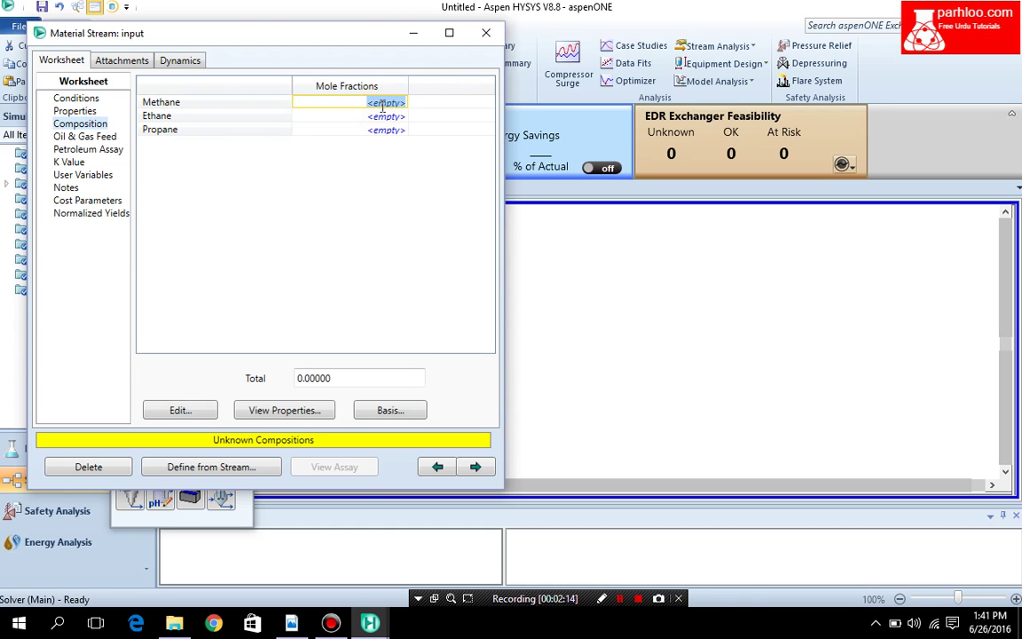
pyautogui.write('0.5')
pyautogui.press('Return')
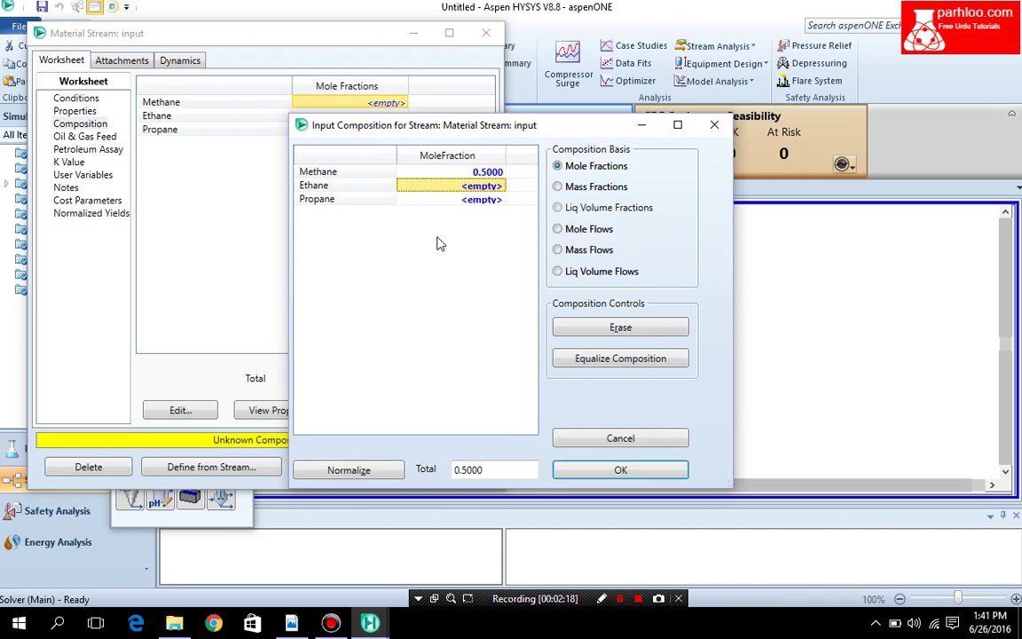
pyautogui.write('0.3')
pyautogui.press('Return')
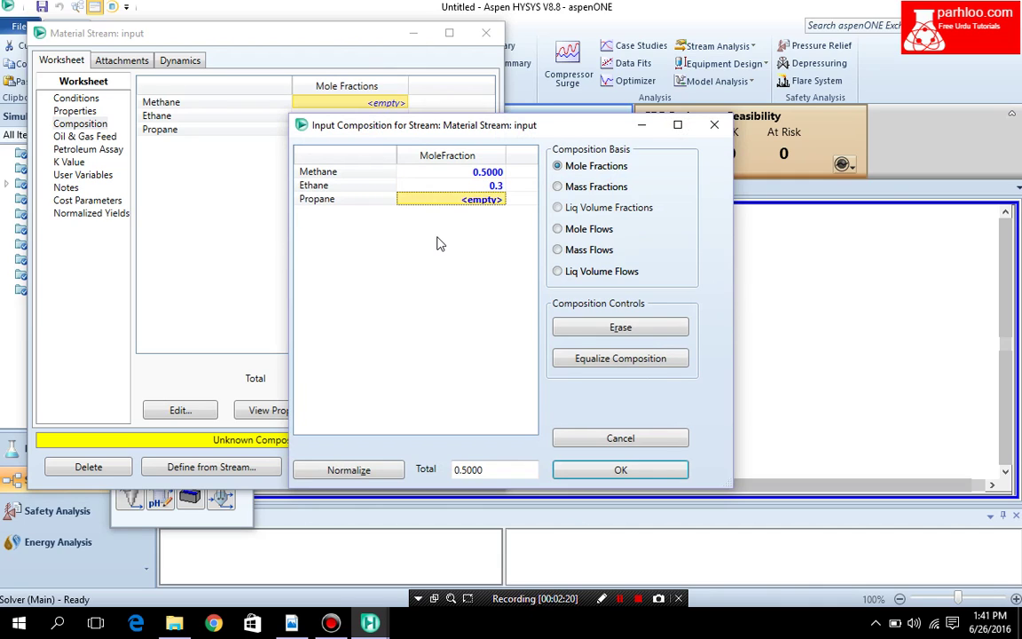
pyautogui.write('0.2')
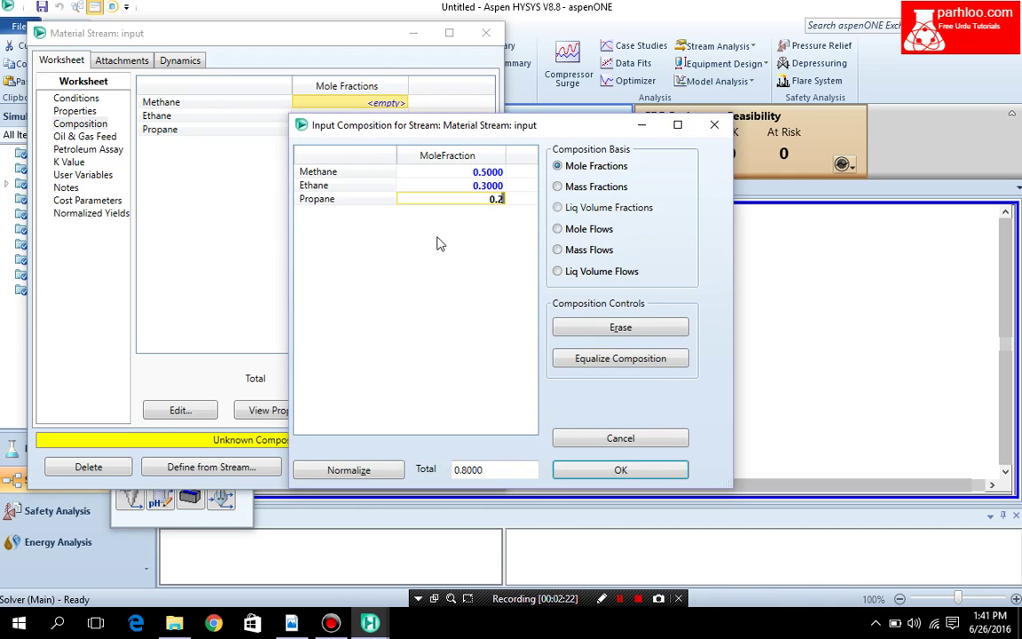
pyautogui.press('Return')
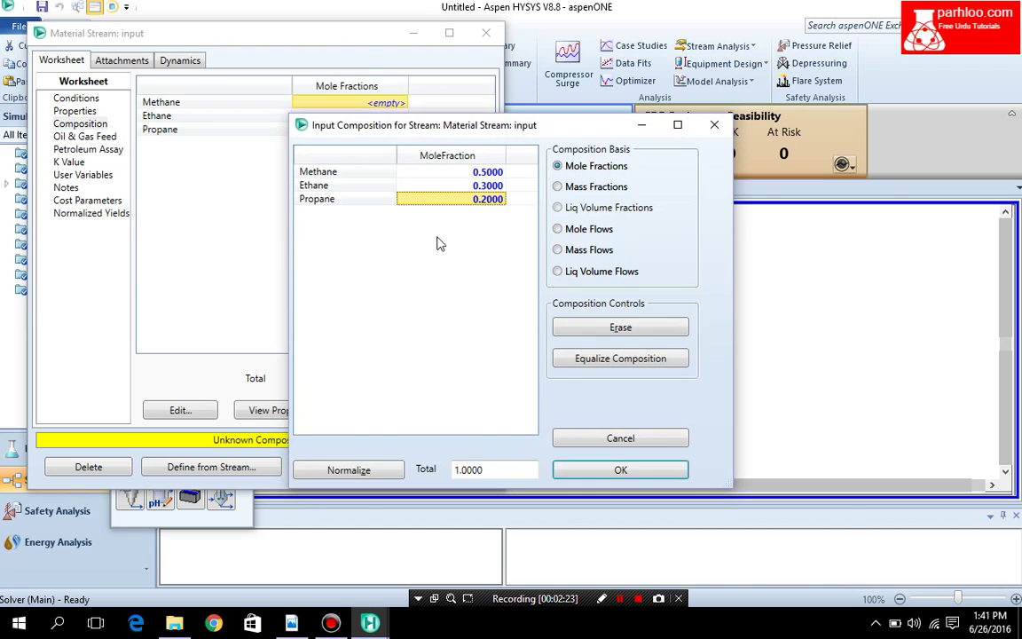
pyautogui.click(626, 469)
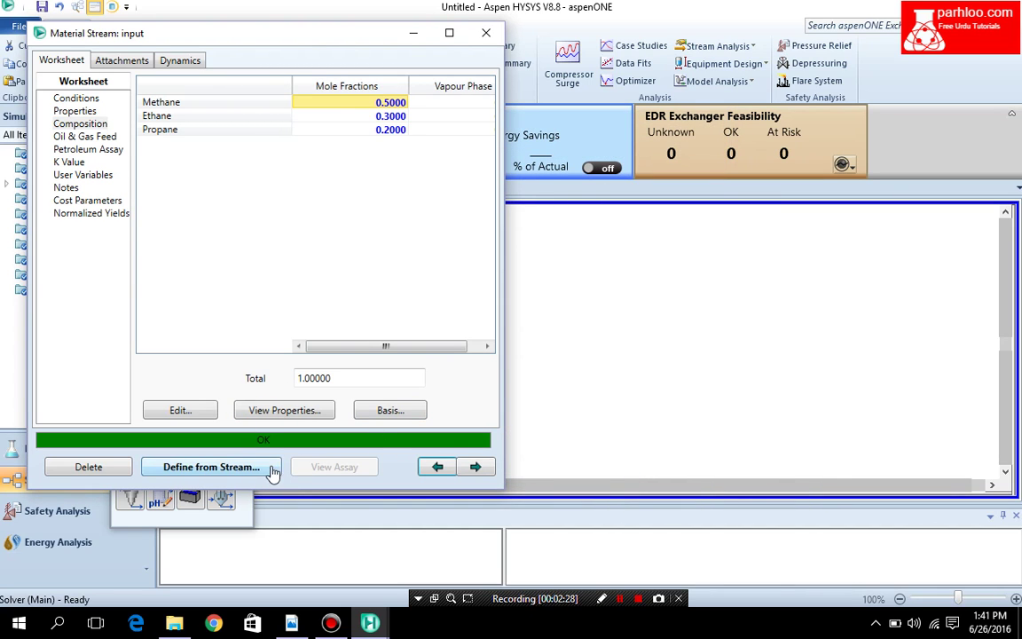
pyautogui.click(485, 32)
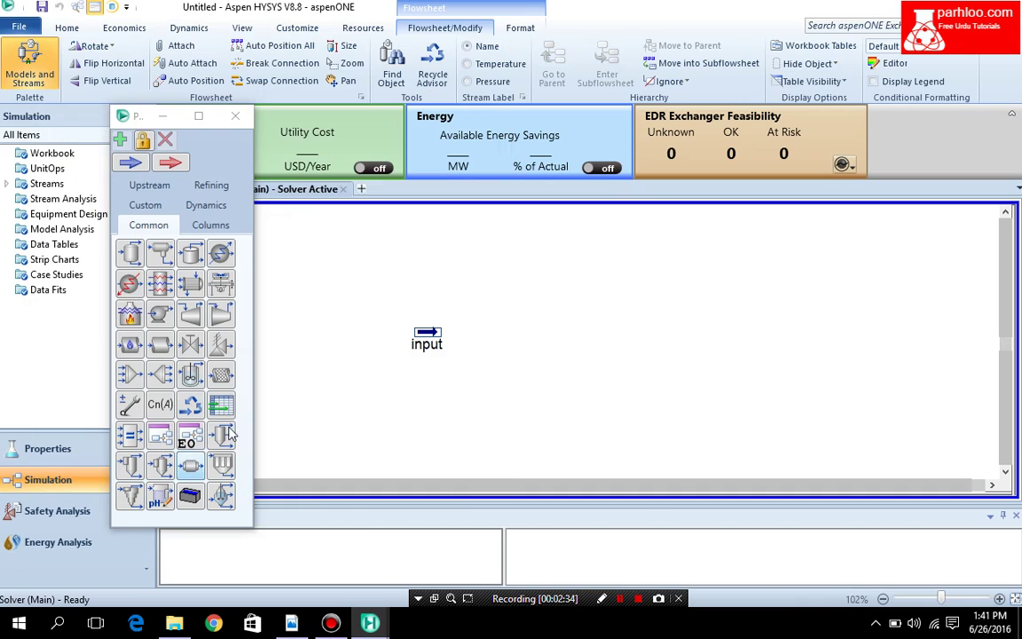
# Place an expander beside the input stream on the flowsheet and open its design connections.
pyautogui.click(191, 315)
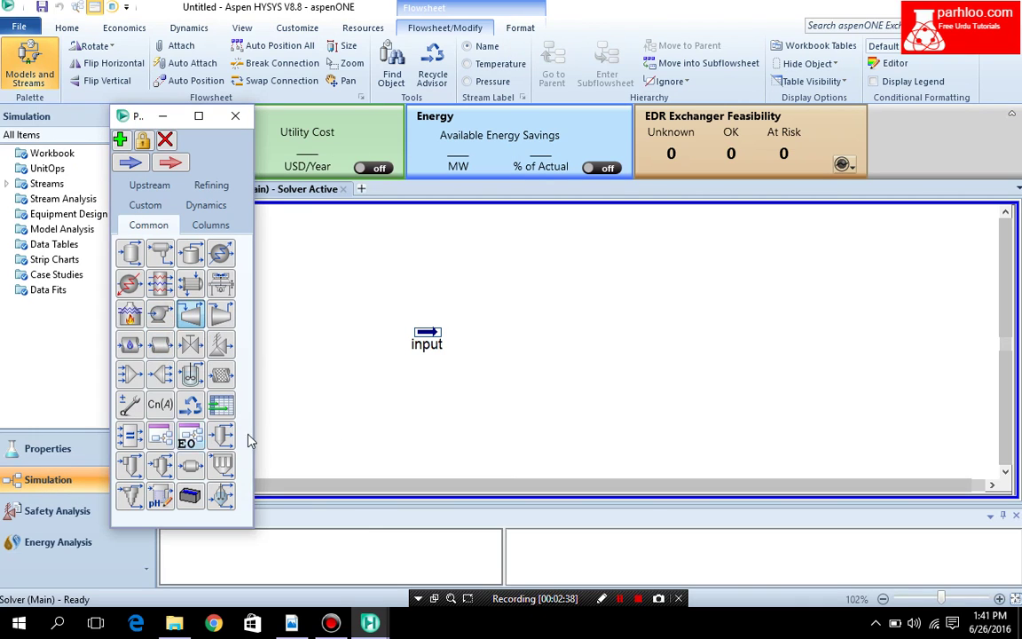
pyautogui.click(461, 366)
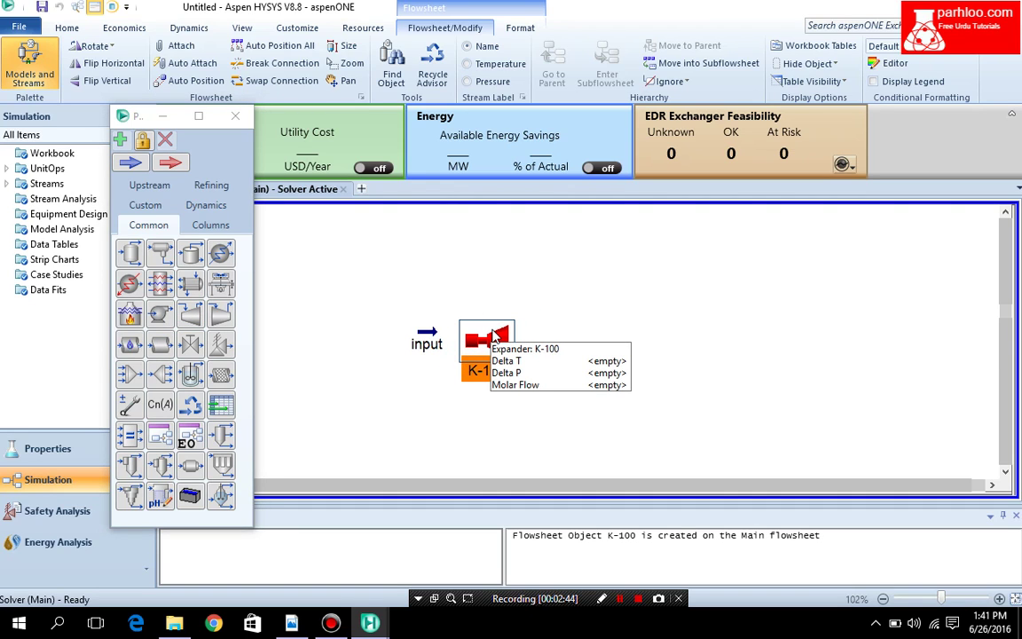
pyautogui.doubleClick(494, 337)
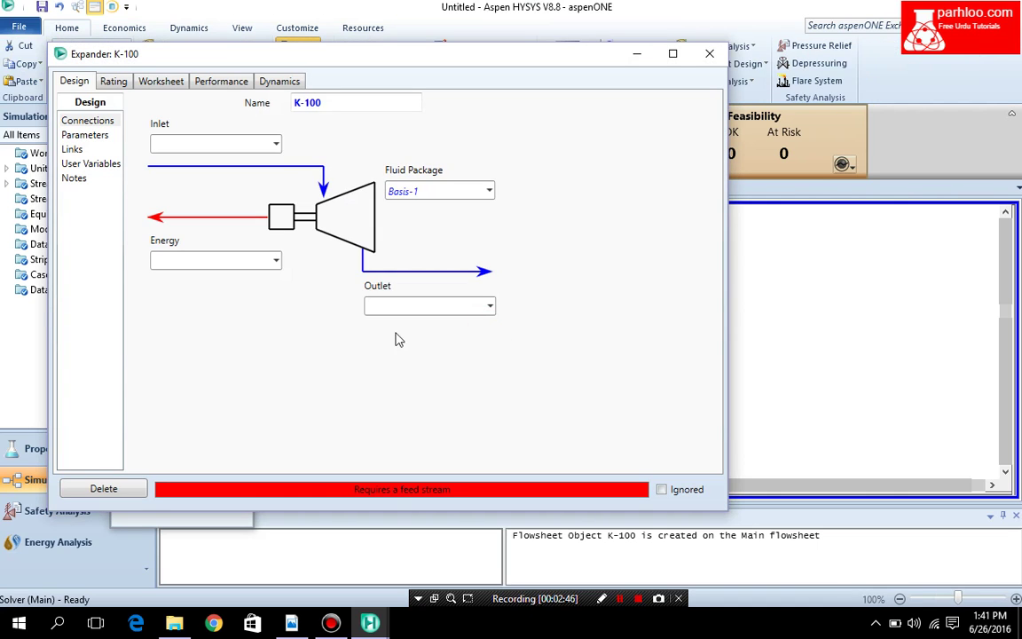
# Connect the input stream to the expander's inlet and create its product stream named outlet.
pyautogui.click(276, 143)
pyautogui.click(236, 168)
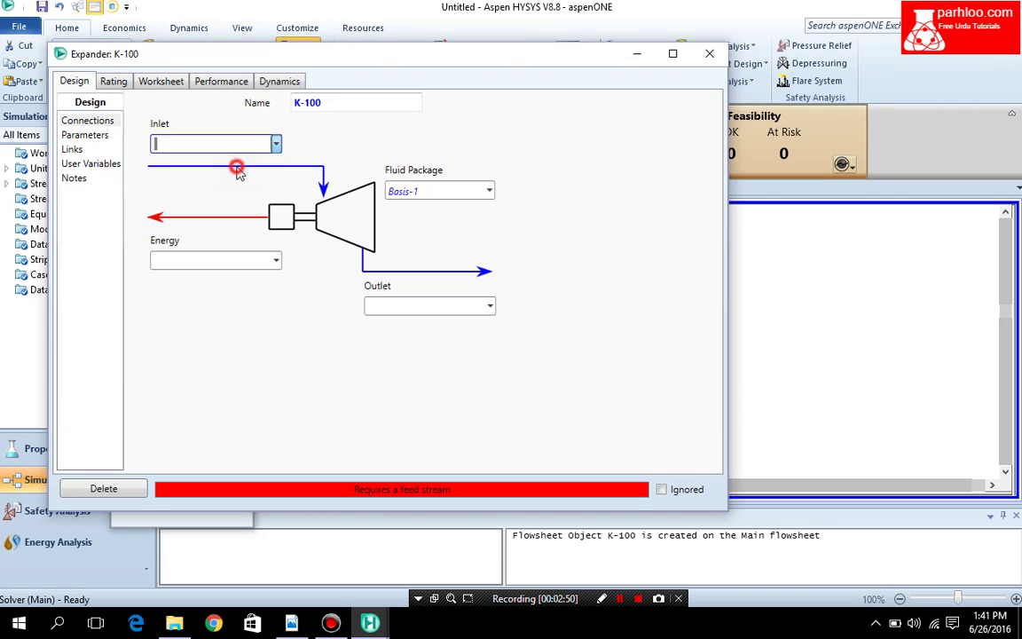
pyautogui.click(413, 306)
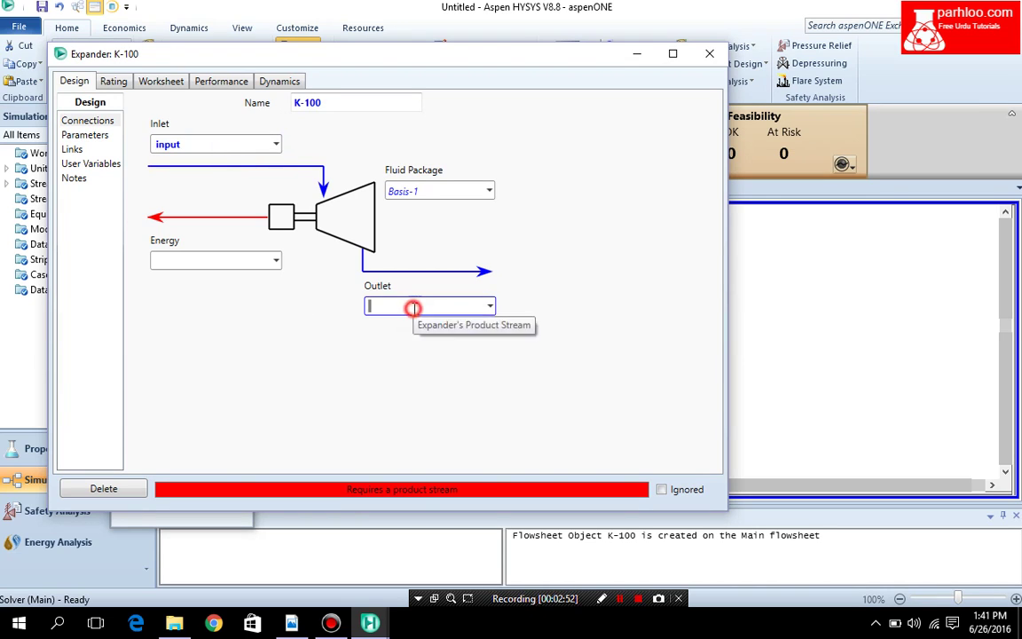
pyautogui.write('out')
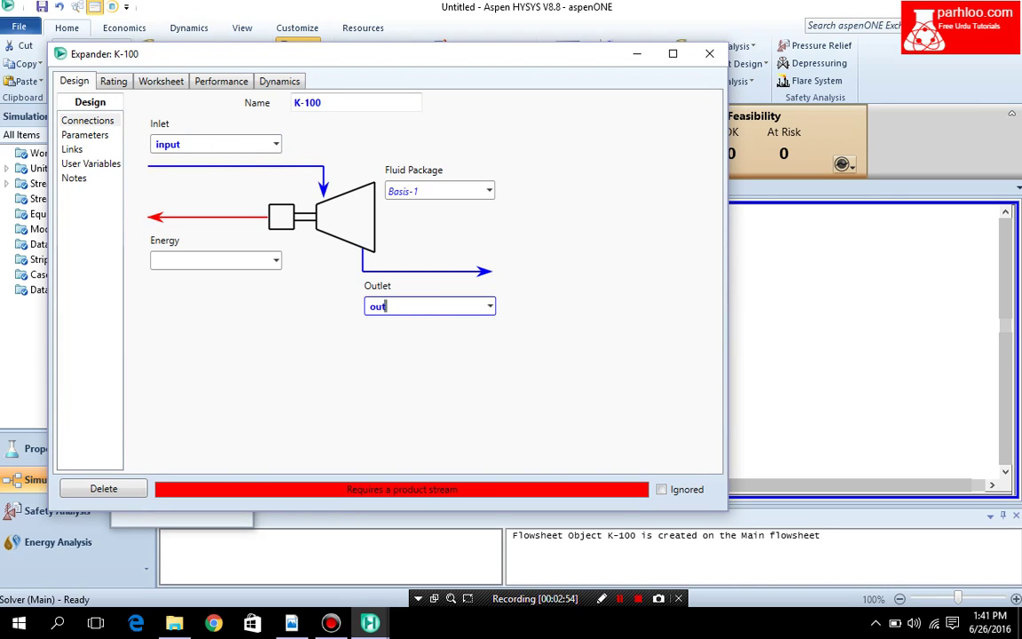
pyautogui.write('let')
pyautogui.press('Return')
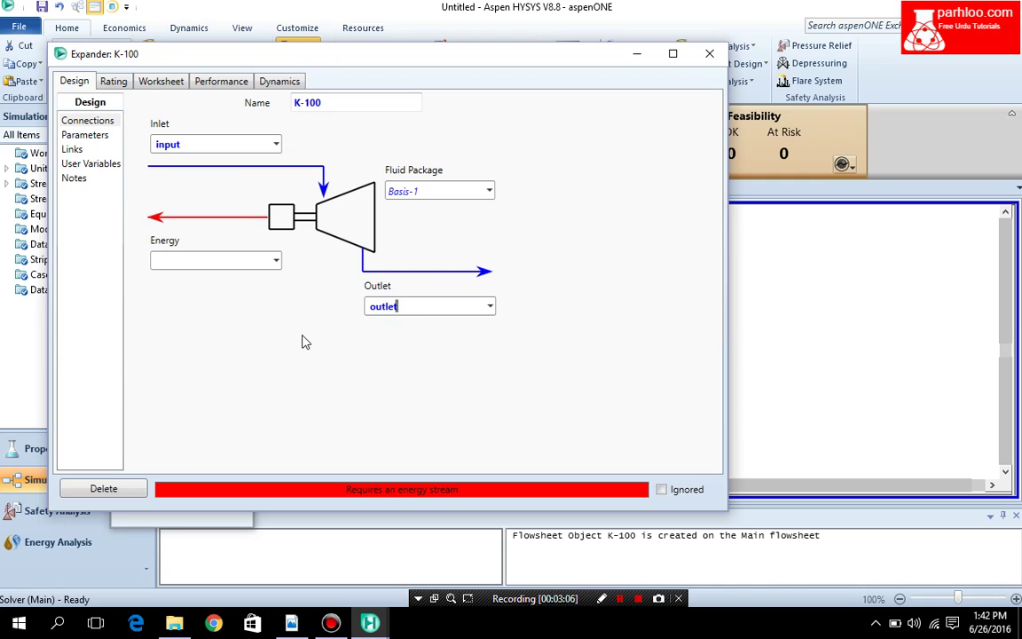
# Add an energy stream named work to the expander.
pyautogui.click(210, 261)
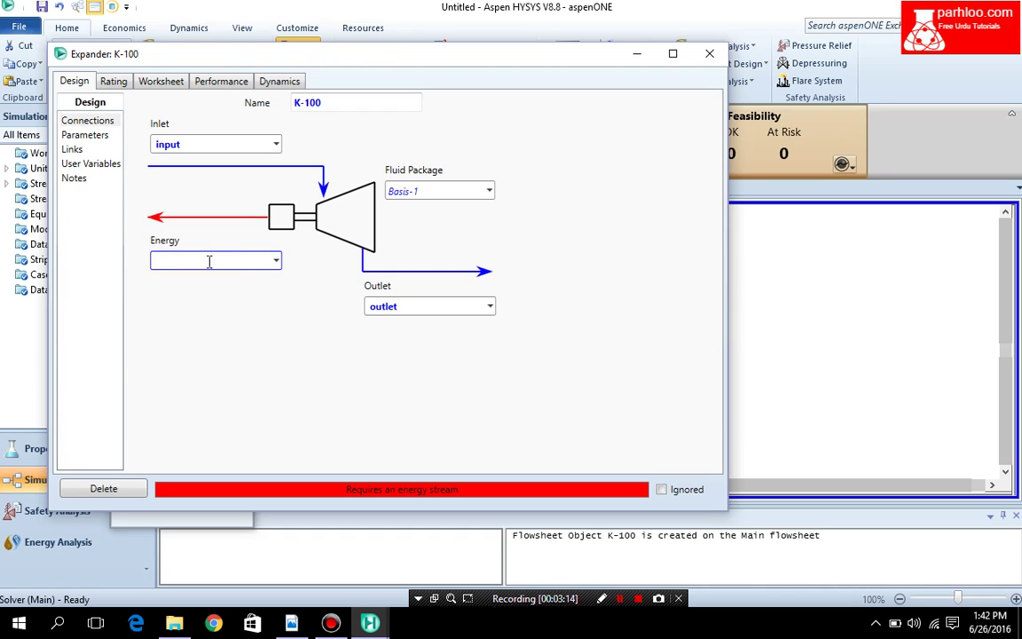
pyautogui.write('work')
pyautogui.press('Return')
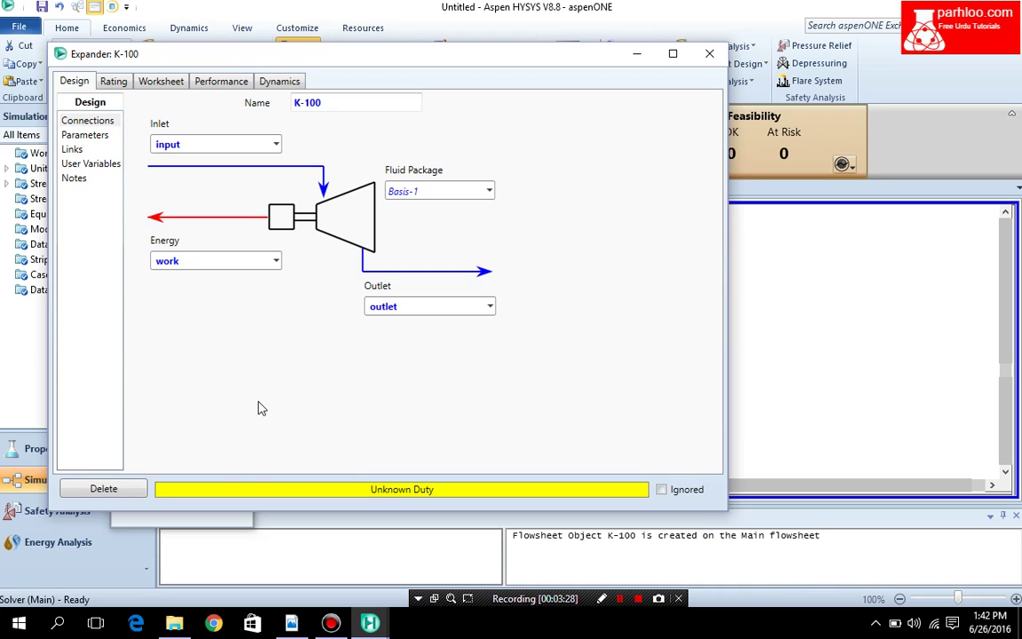
# Set the outlet stream's pressure to 5 bar in the expander's worksheet conditions.
pyautogui.click(161, 85)
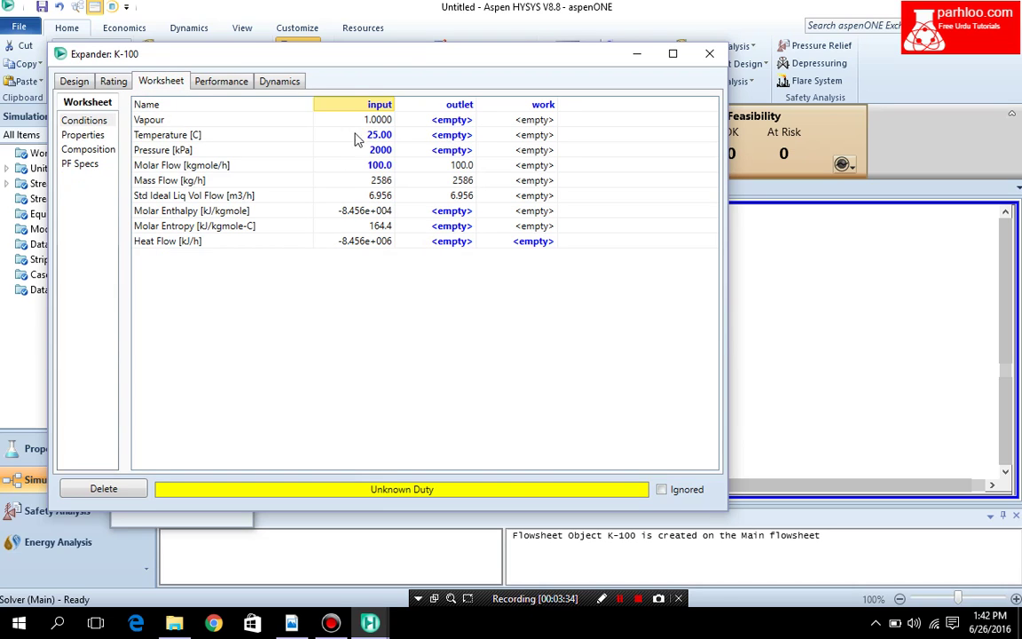
pyautogui.click(455, 150)
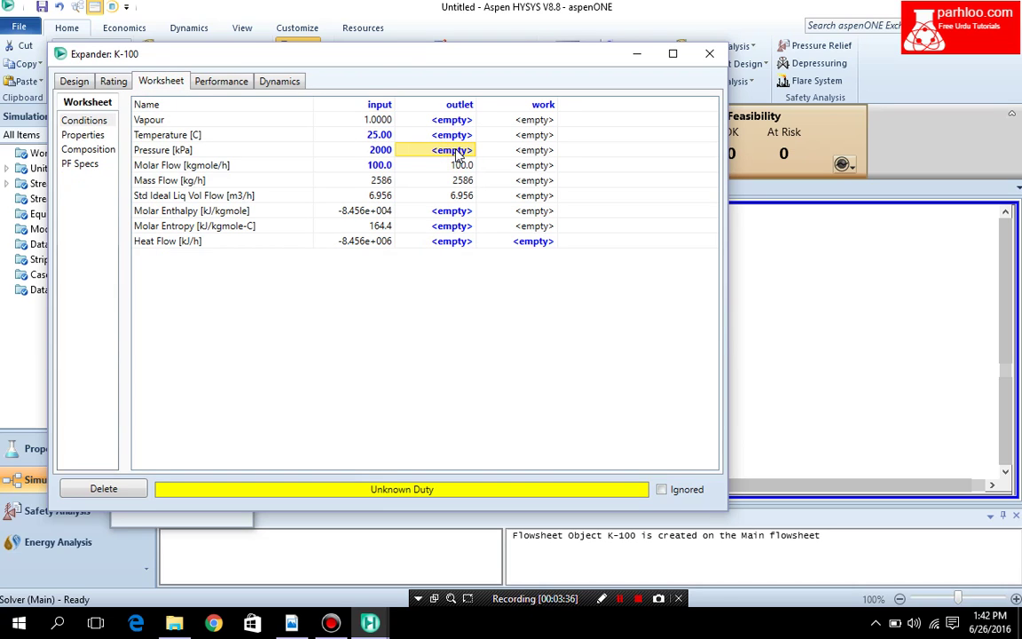
pyautogui.write('5')
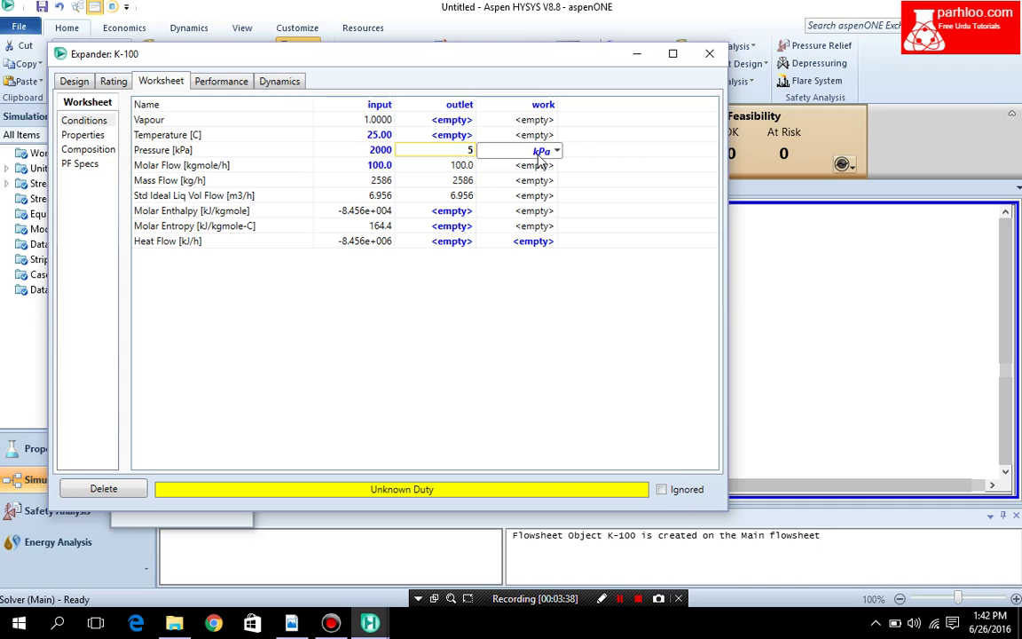
pyautogui.click(557, 151)
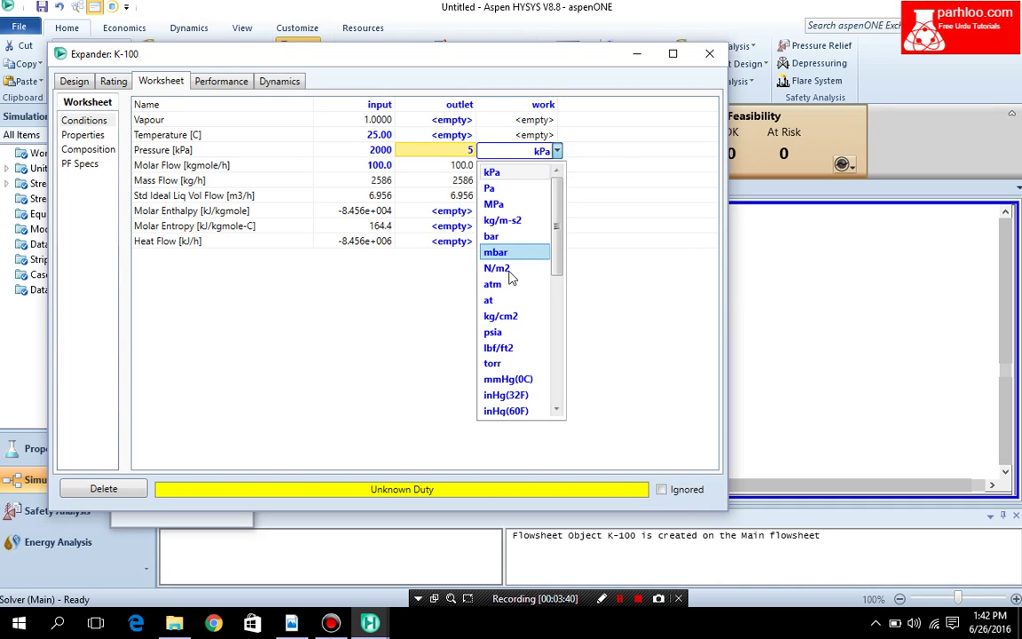
pyautogui.click(491, 236)
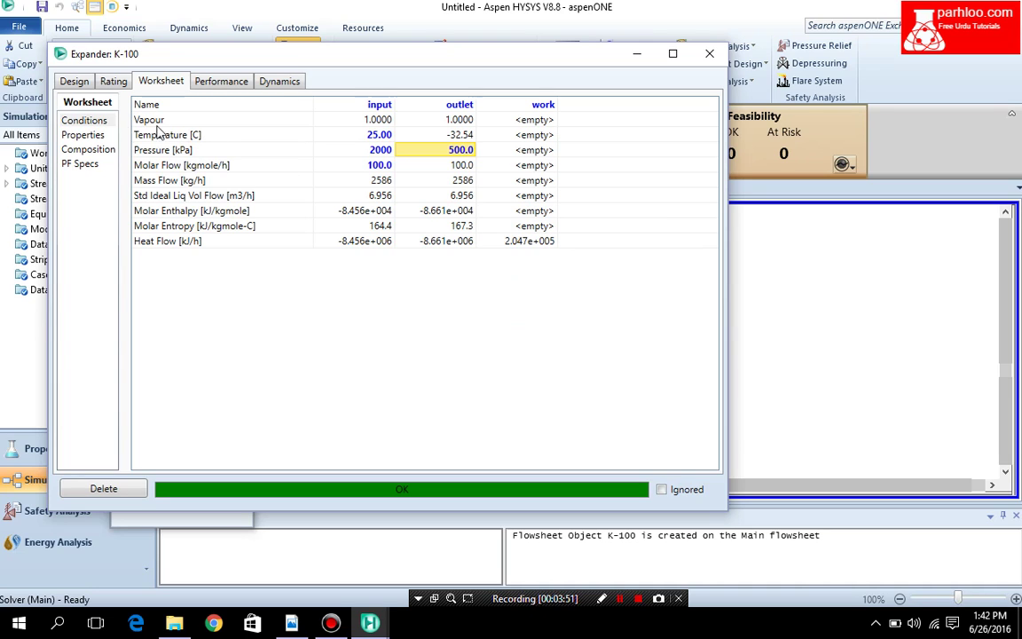
# Set the adiabatic efficiency to 30 in the expander's design parameters.
pyautogui.click(72, 83)
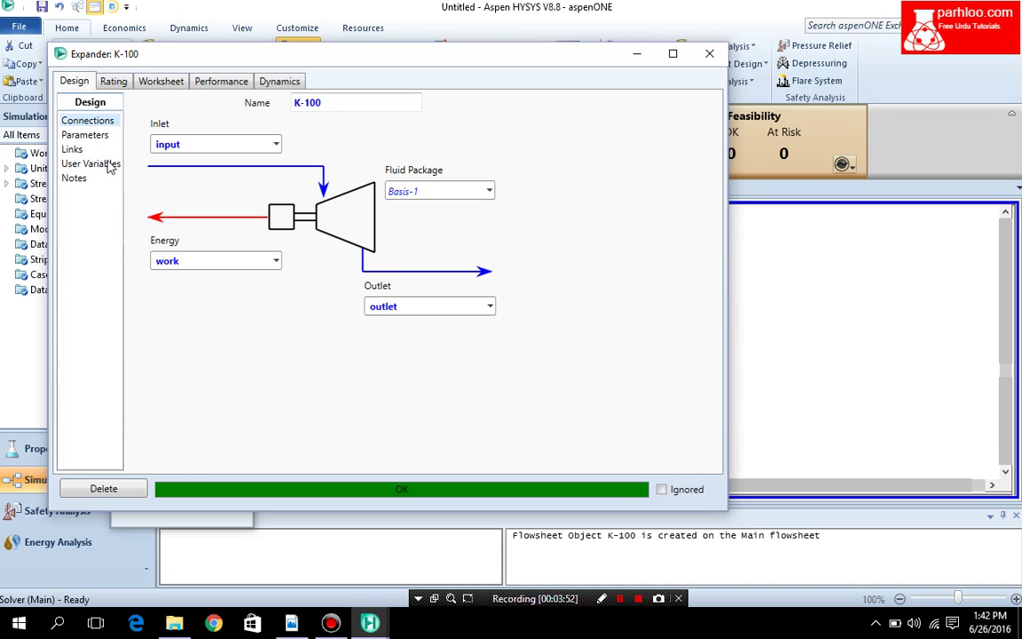
pyautogui.click(74, 138)
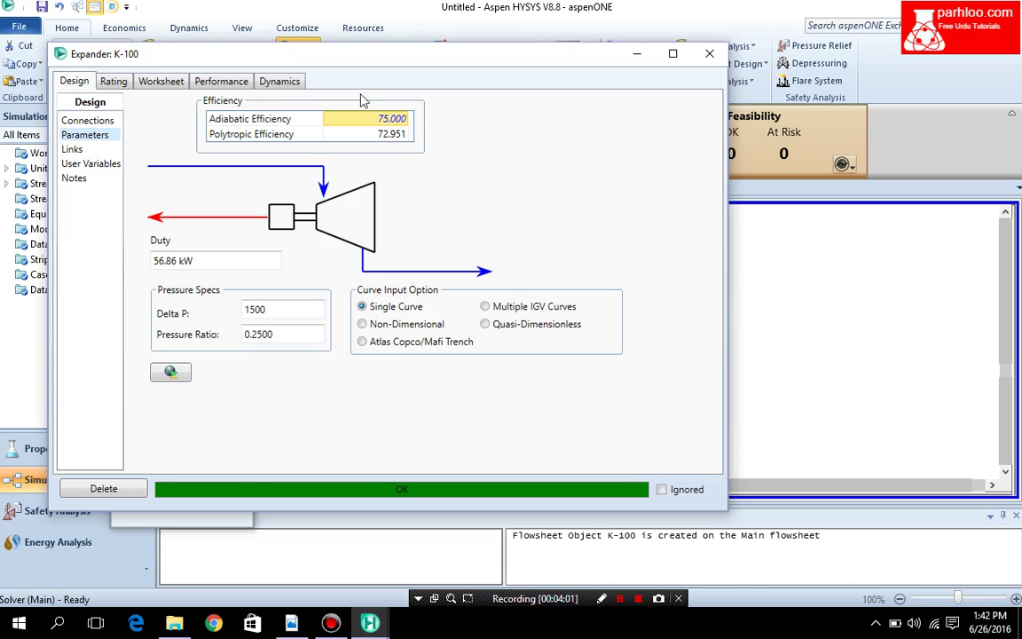
pyautogui.click(384, 118)
pyautogui.write('30')
pyautogui.press('Return')
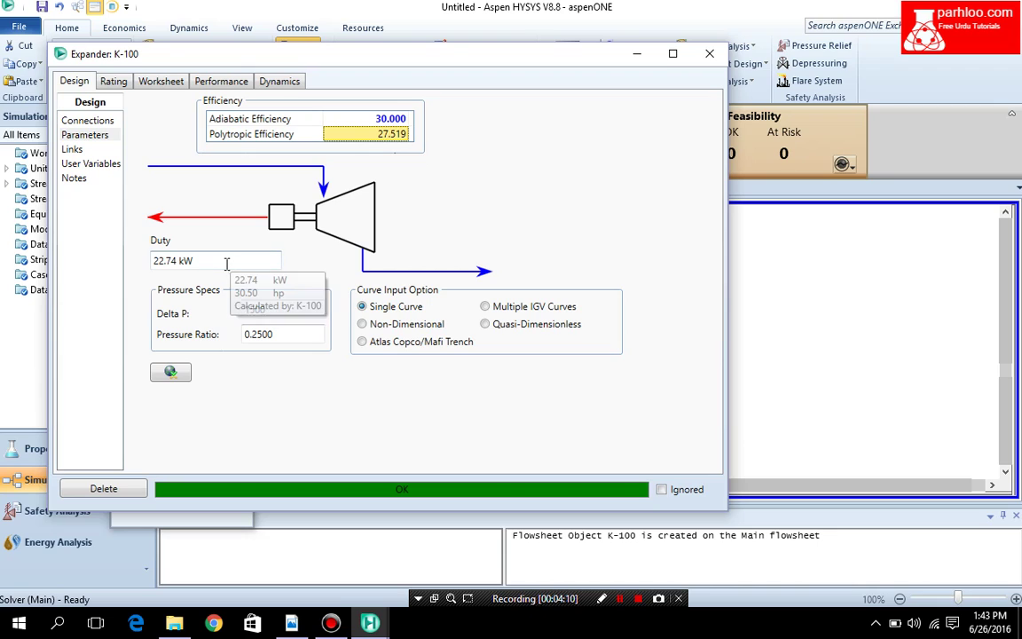
# Change the expander's adiabatic efficiency to 75 to compare the duty.
pyautogui.click(386, 120)
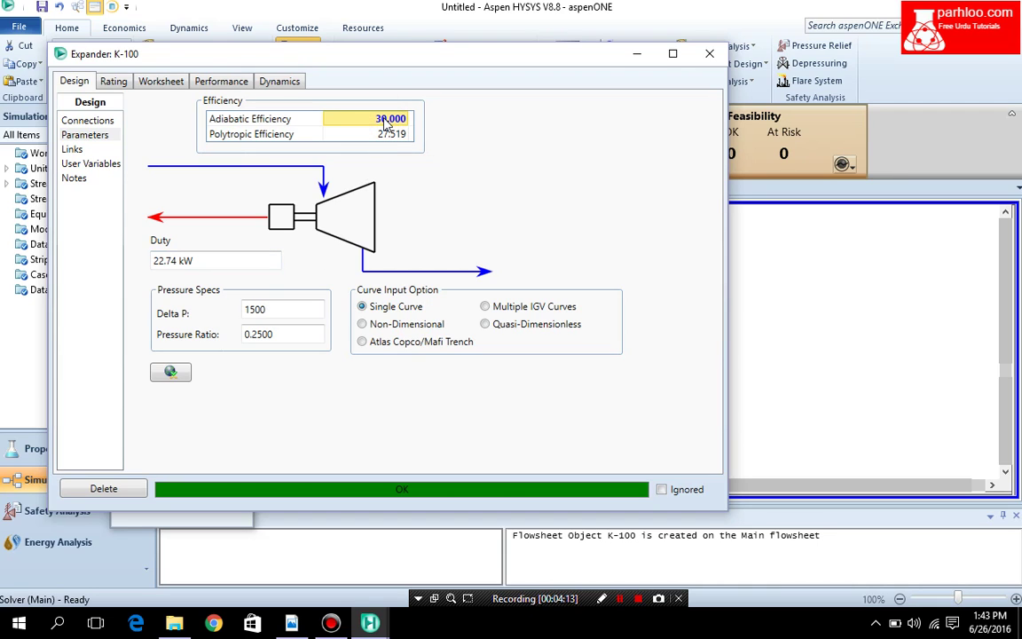
pyautogui.write('75')
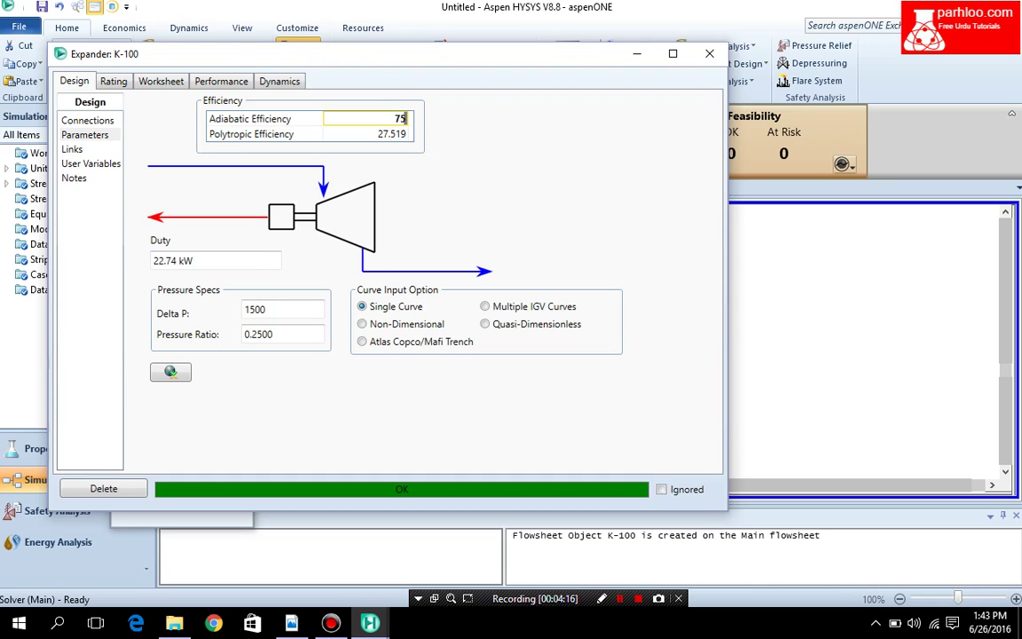
pyautogui.press('Return')
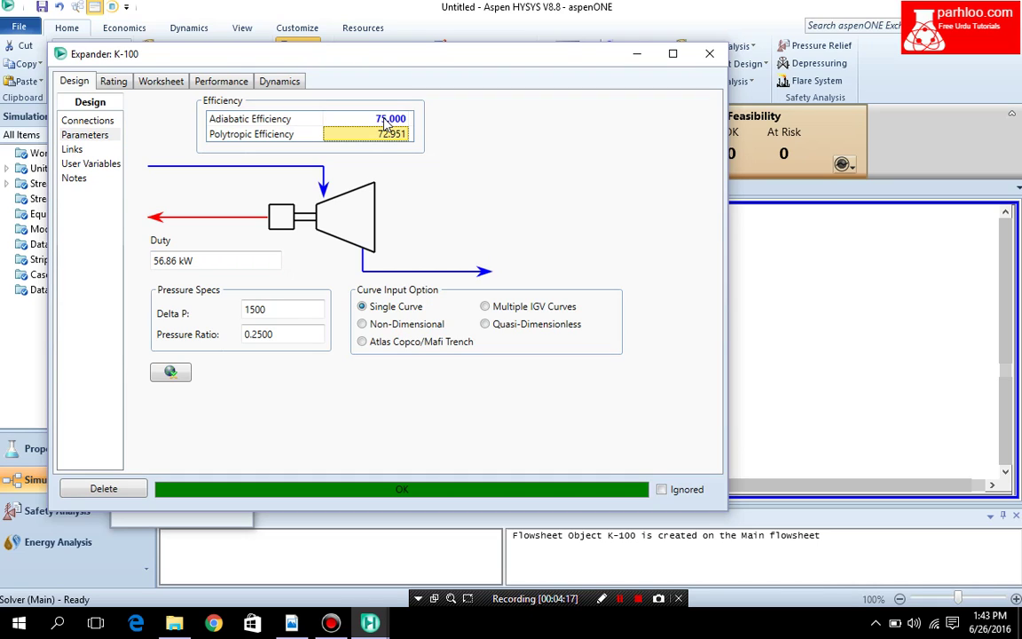
# Return the adiabatic efficiency to 30 and check the outlet stream's temperature in the worksheet conditions.
pyautogui.click(385, 119)
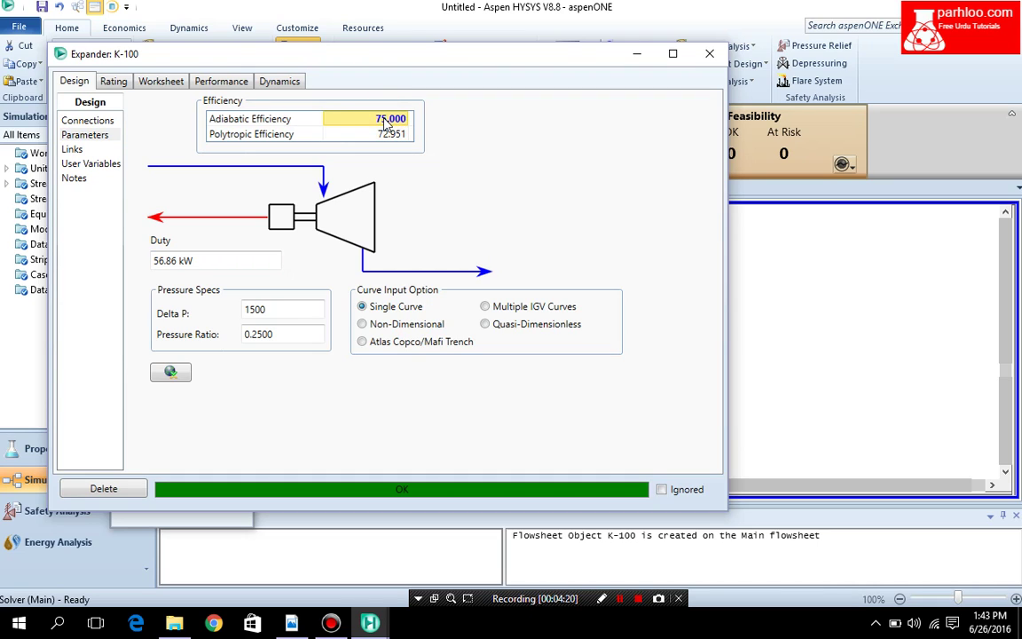
pyautogui.write('30')
pyautogui.press('Return')
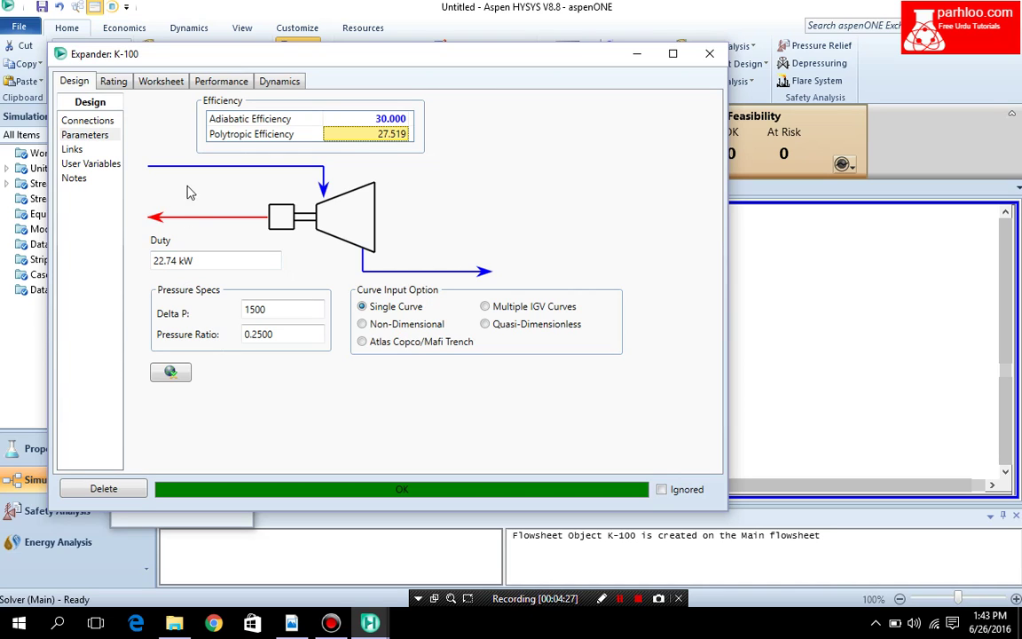
pyautogui.click(161, 84)
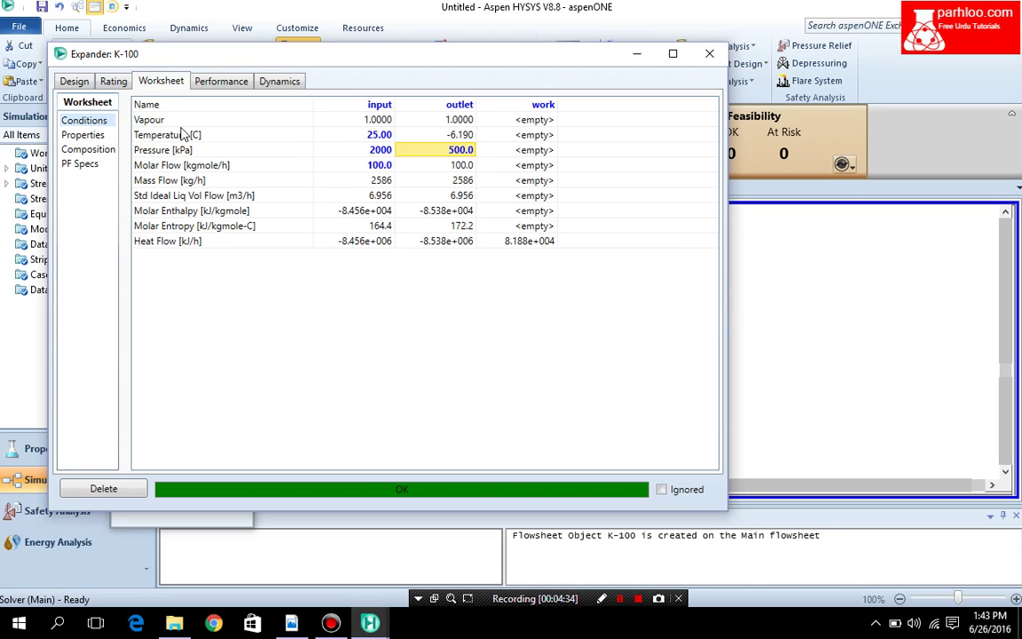
pyautogui.moveTo(461, 142)
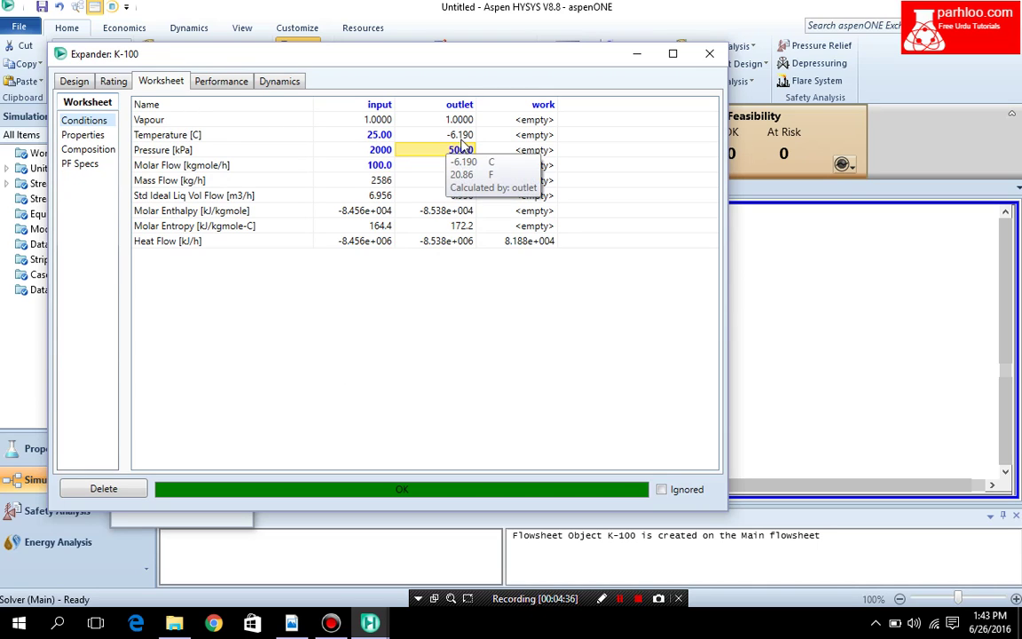
# Try an outlet stream pressure of 10 bar to see its effect on the outlet temperature.
pyautogui.press('Return')
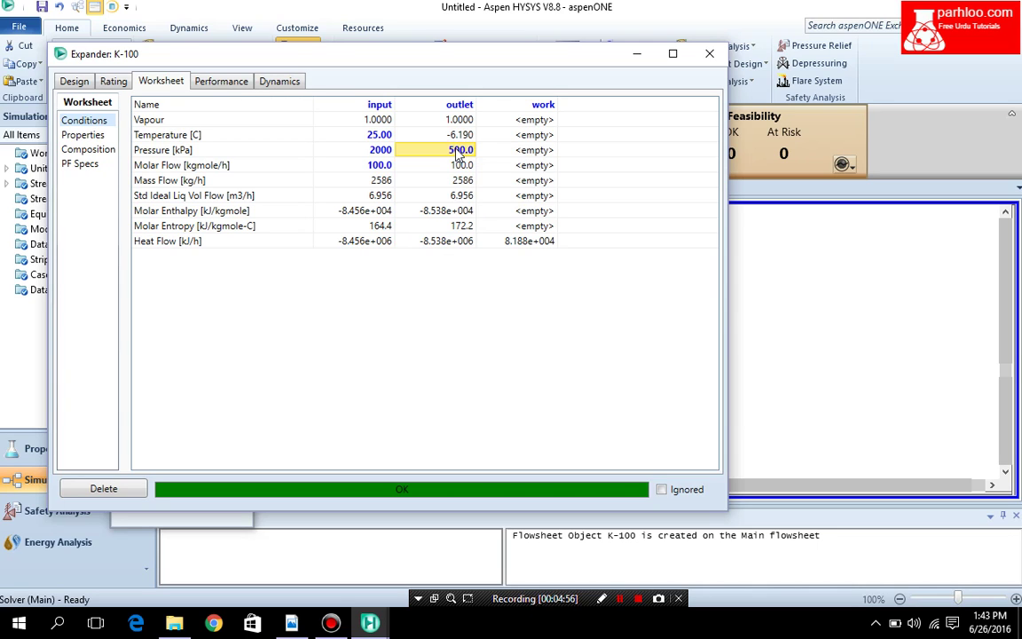
pyautogui.write('10')
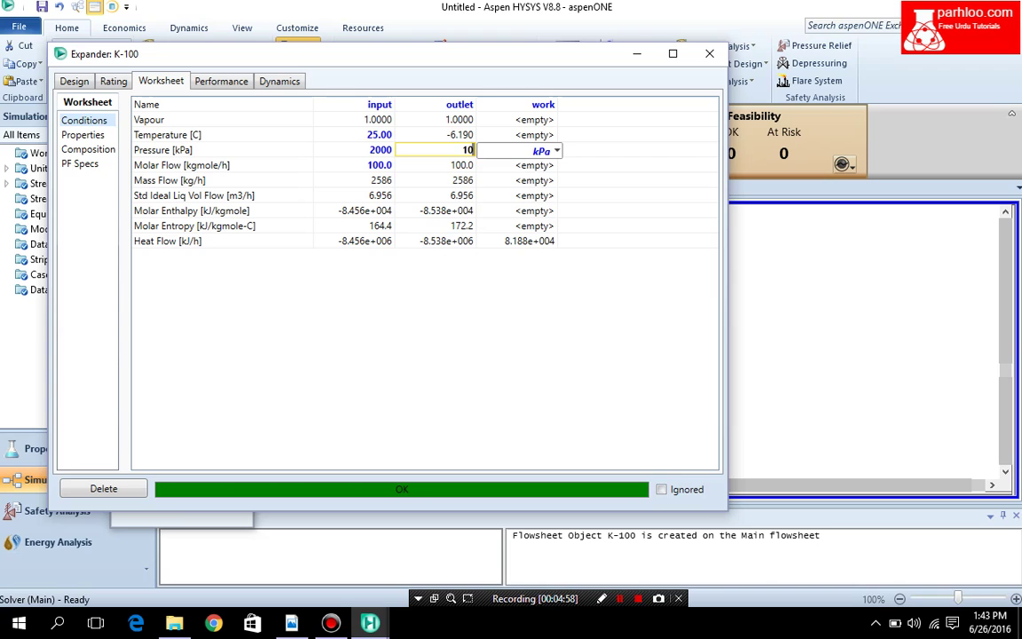
pyautogui.click(556, 151)
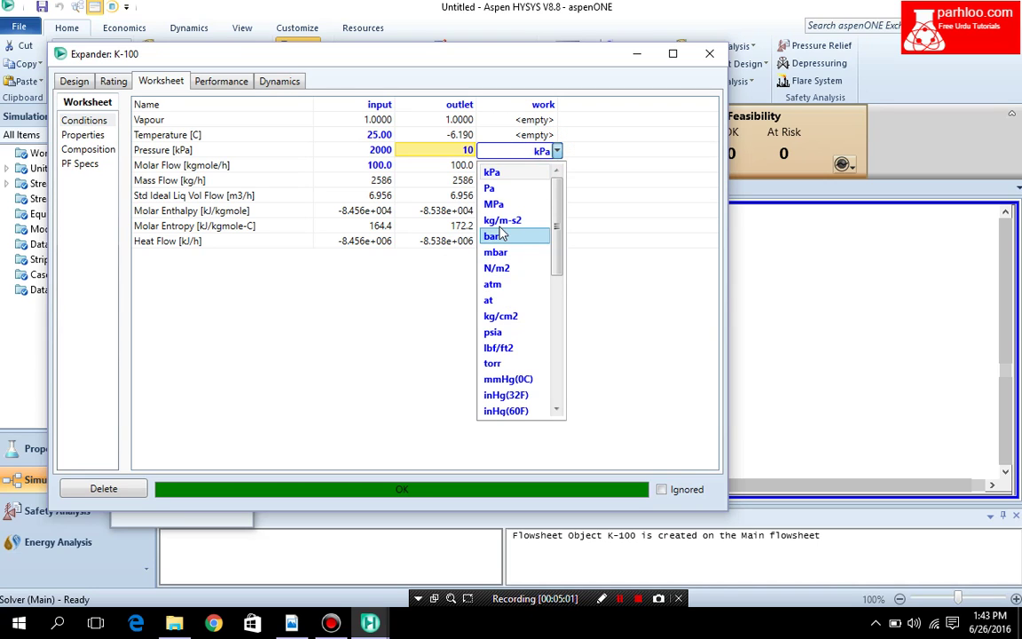
pyautogui.click(493, 236)
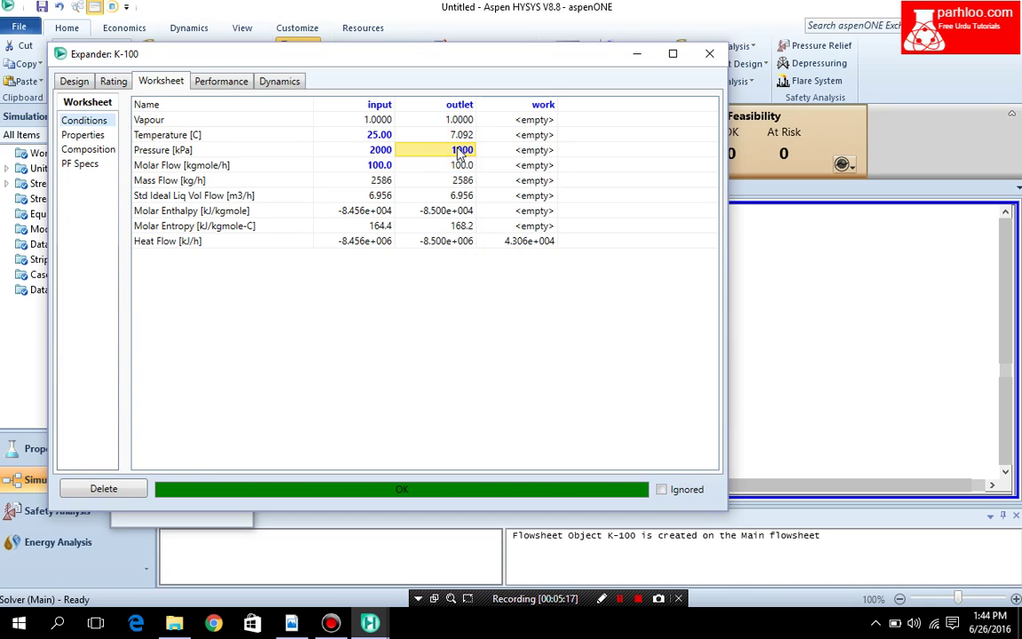
# Restore the outlet stream's pressure to 5 bar.
pyautogui.write('5')
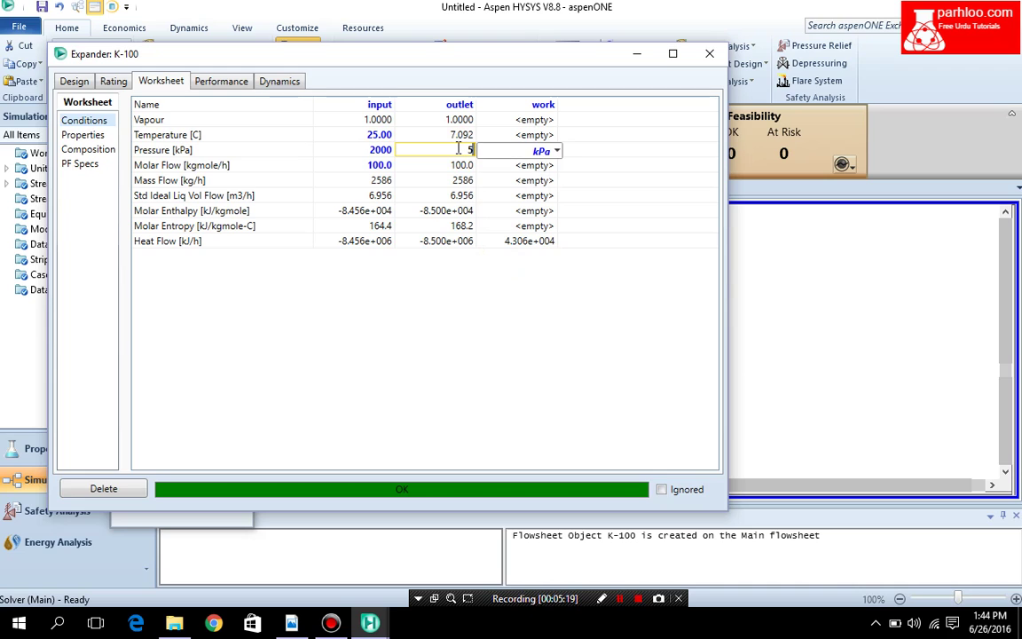
pyautogui.click(557, 150)
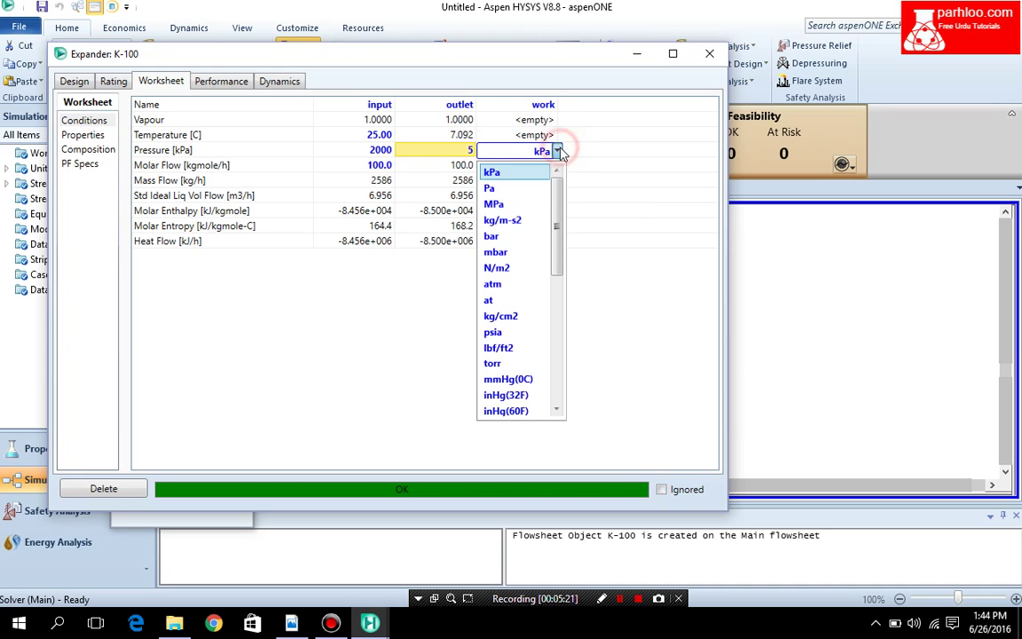
pyautogui.click(493, 236)
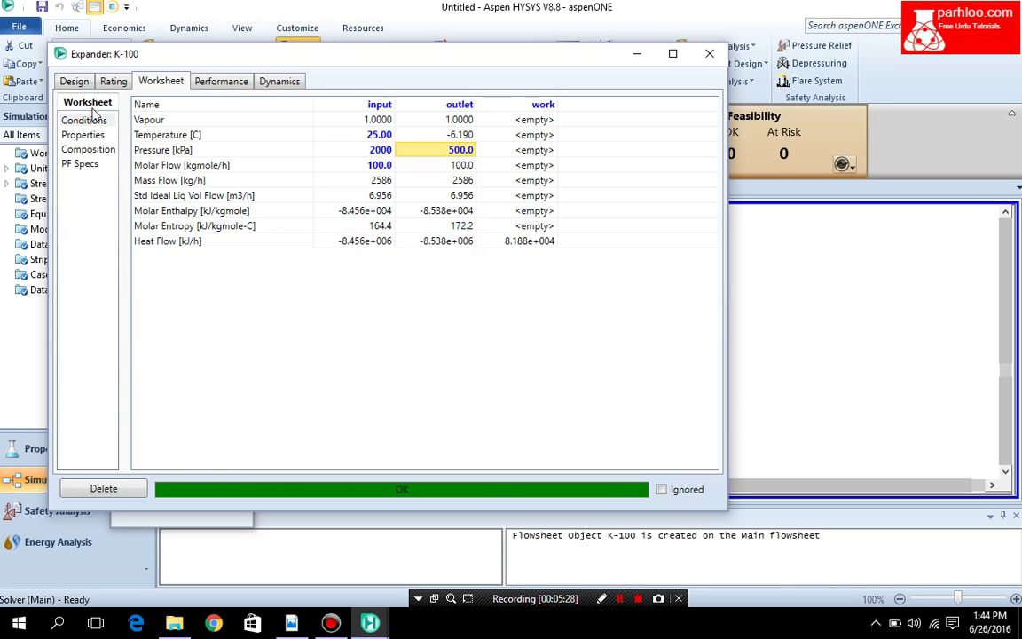
# Review the properties, composition, pressure-flow specs and conditions of the expander's inlet and outlet streams.
pyautogui.click(78, 138)
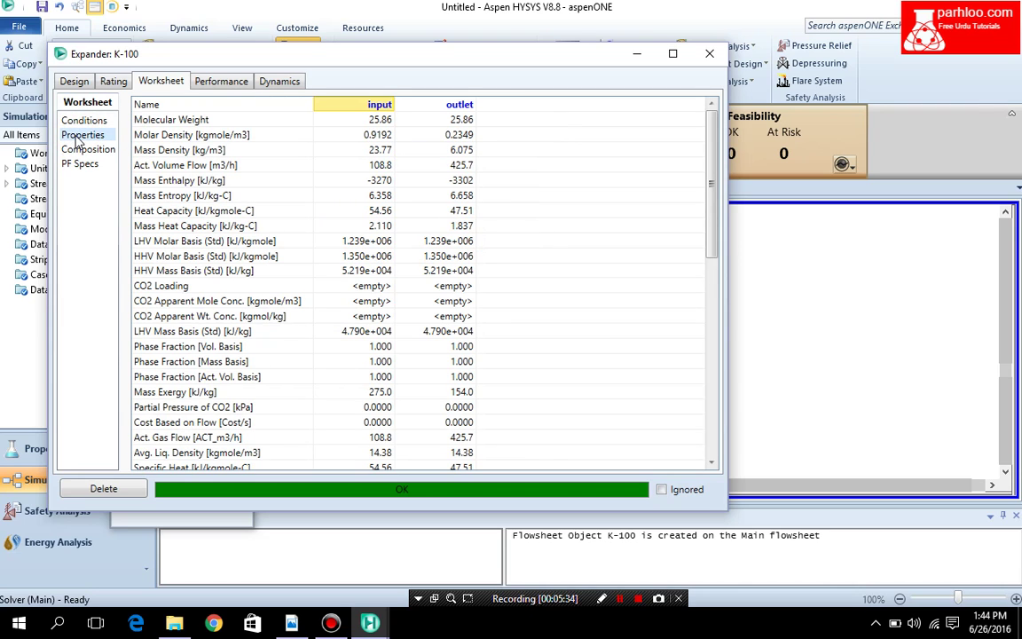
pyautogui.click(85, 150)
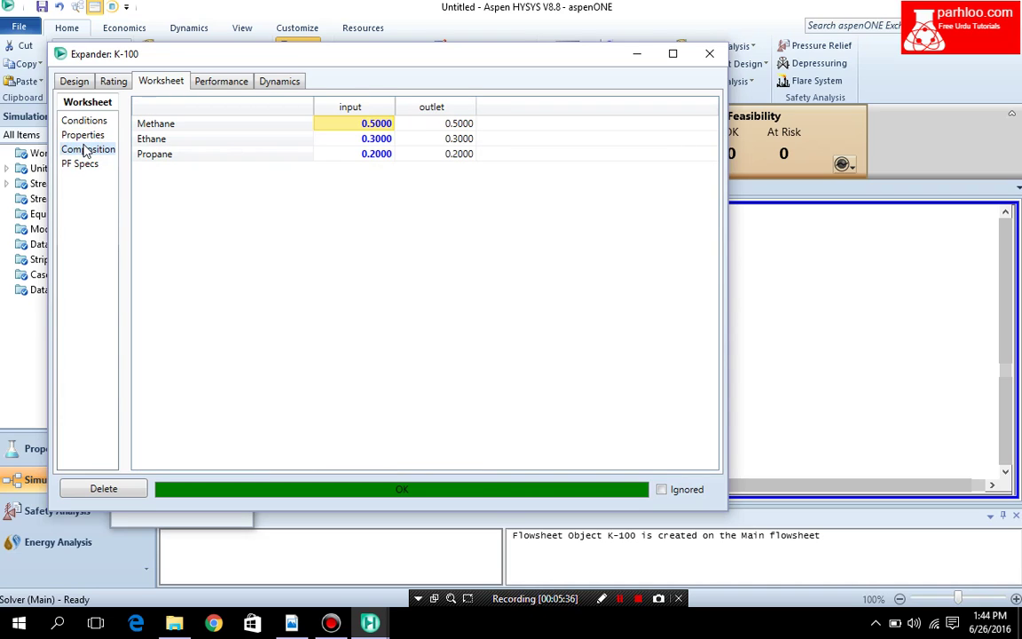
pyautogui.click(82, 165)
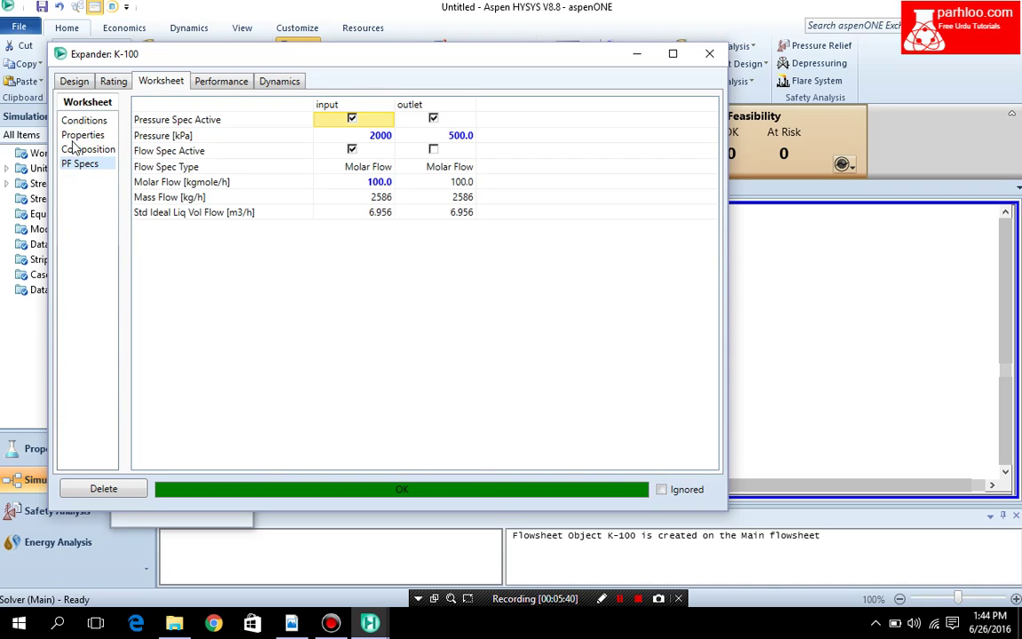
pyautogui.click(78, 136)
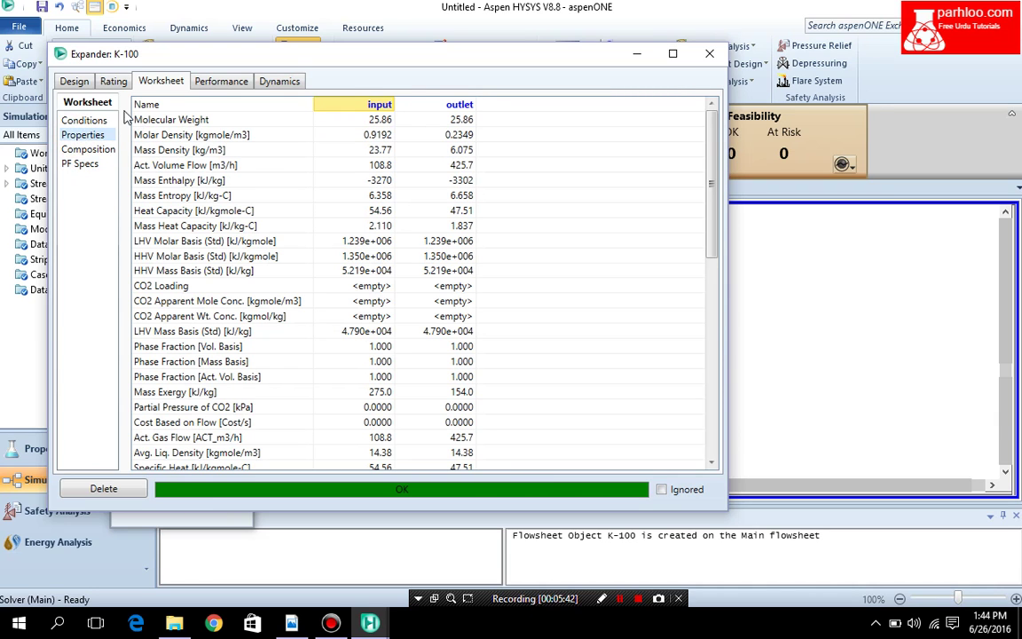
pyautogui.click(92, 123)
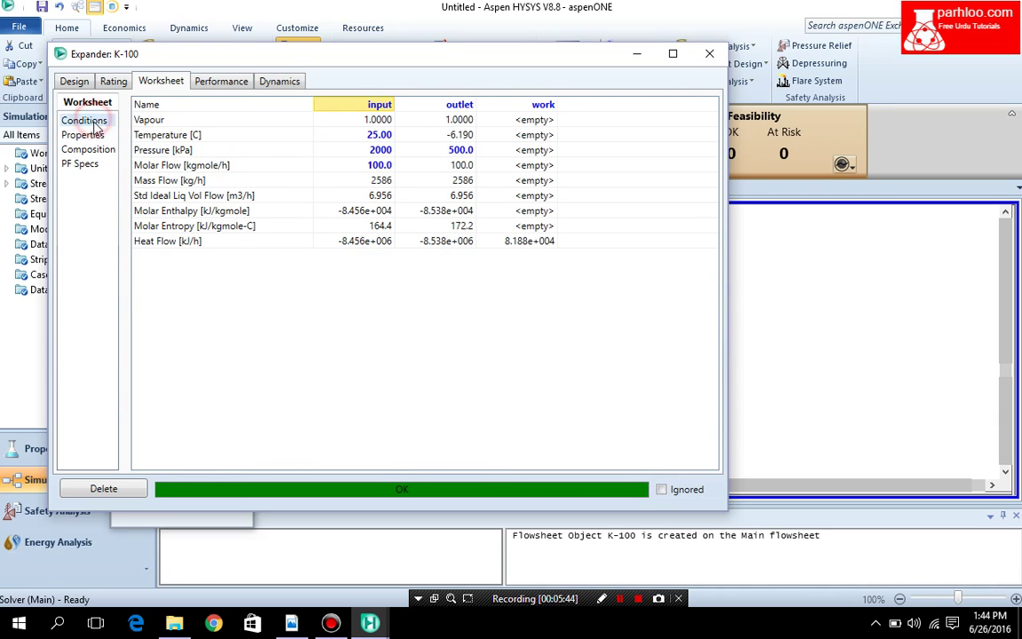
# Examine the expander's performance results and close the expander window.
pyautogui.click(233, 82)
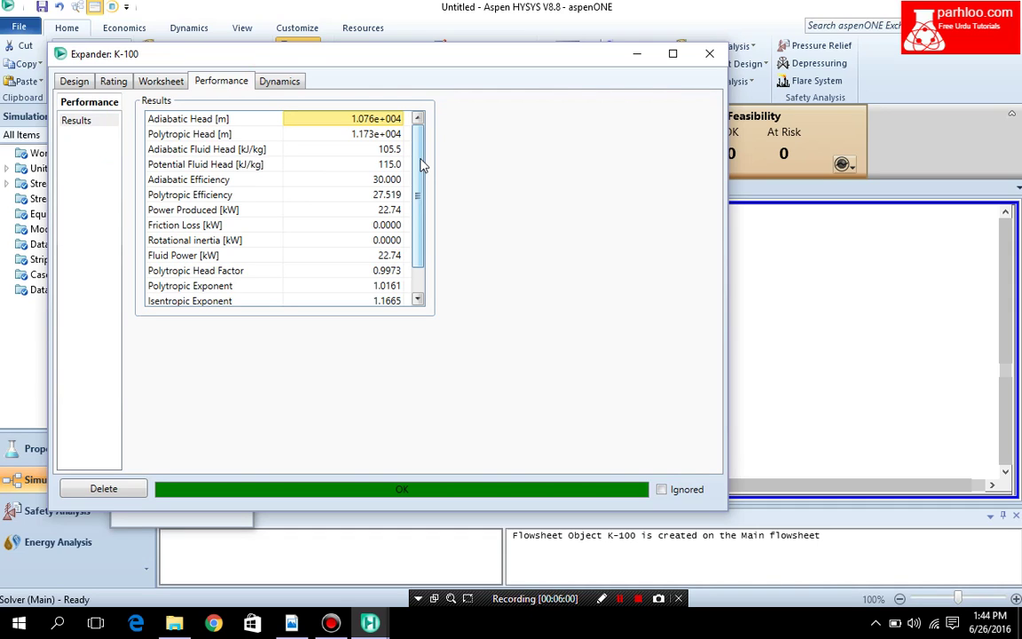
pyautogui.moveTo(422, 165)
pyautogui.mouseDown()
pyautogui.moveTo(419, 155)
pyautogui.moveTo(423, 206)
pyautogui.moveTo(424, 160)
pyautogui.mouseUp()
pyautogui.click(707, 55)
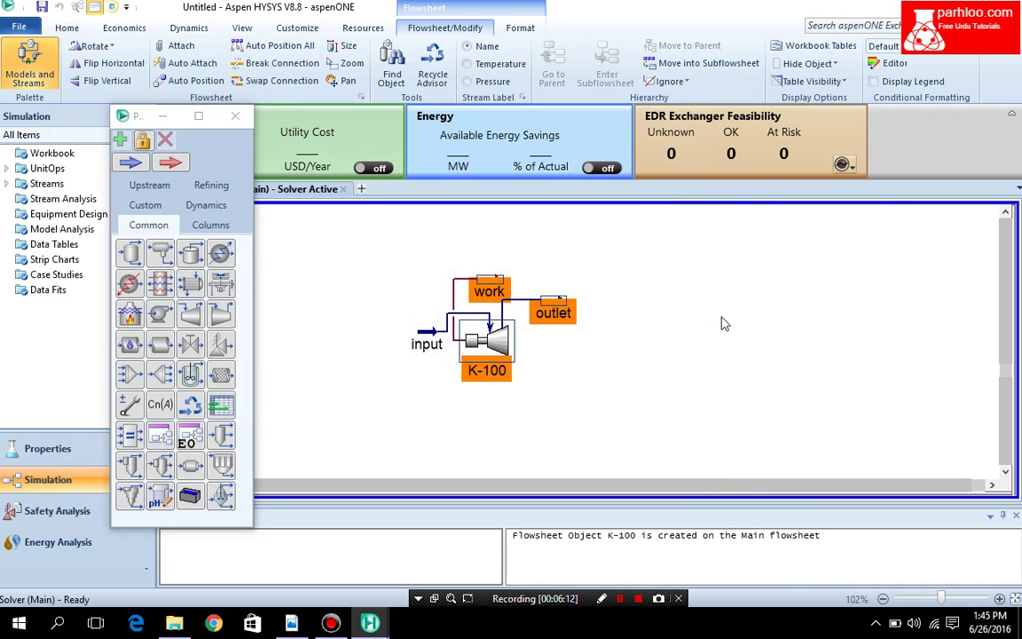